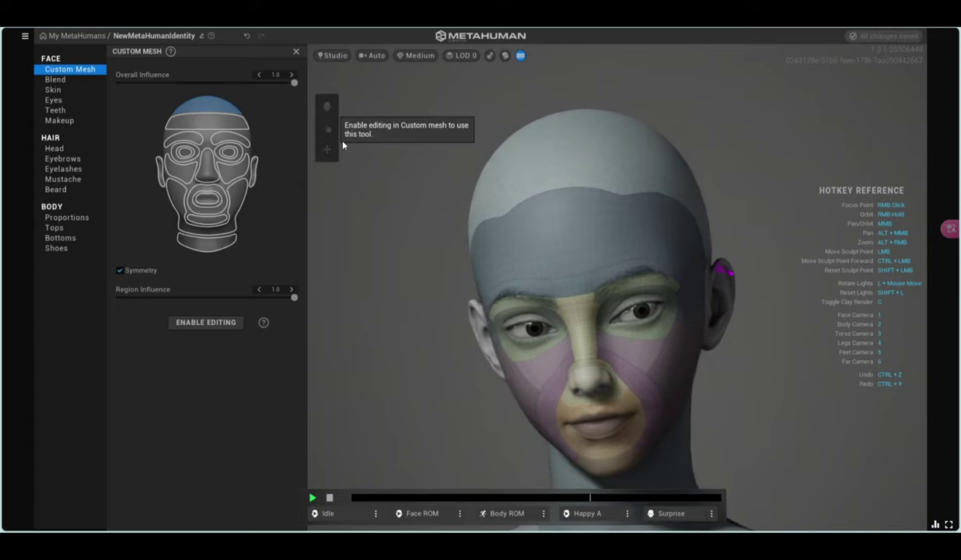
Step: Lower the scalp region's blend influence
scroll(521, 373, "down", 2)
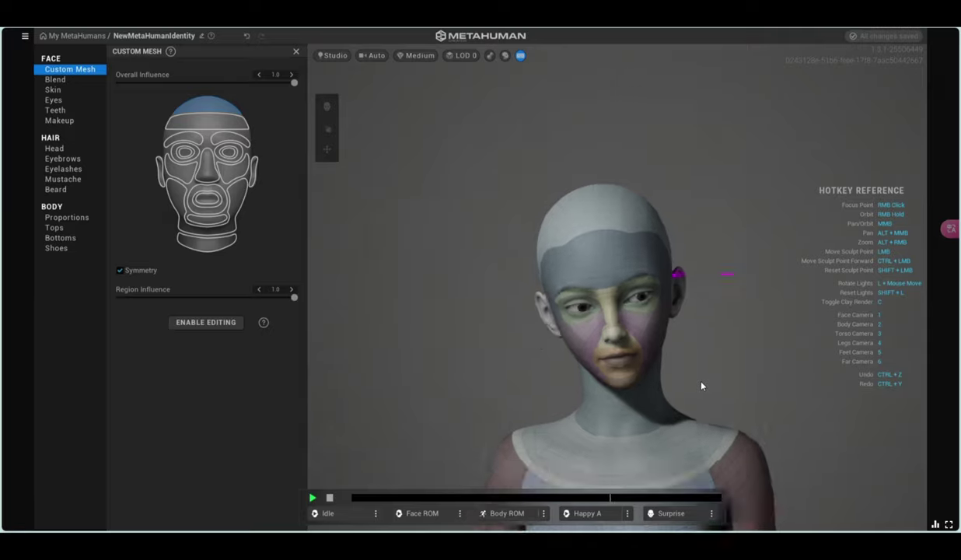
scroll(700, 389, "up", 3)
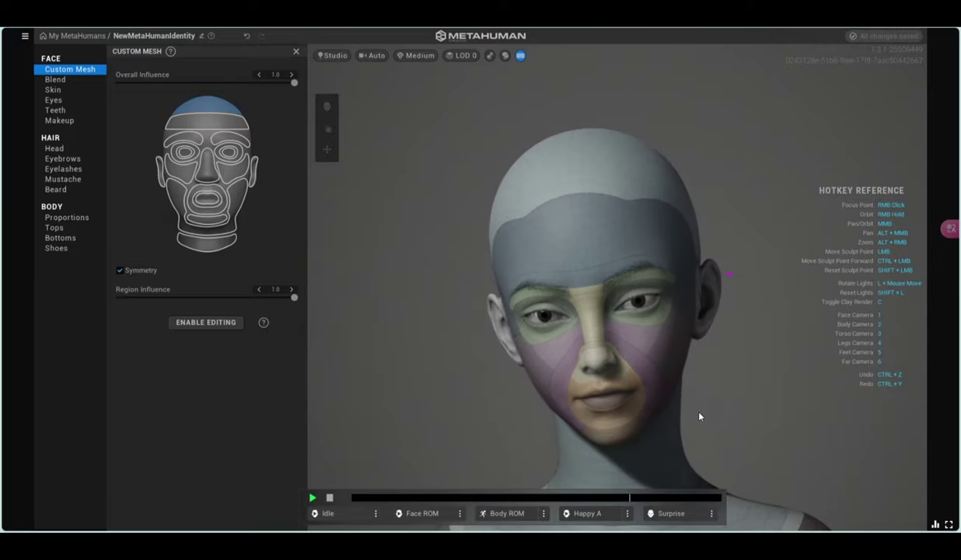
scroll(699, 416, "up", 3)
scroll(699, 416, "up", 3)
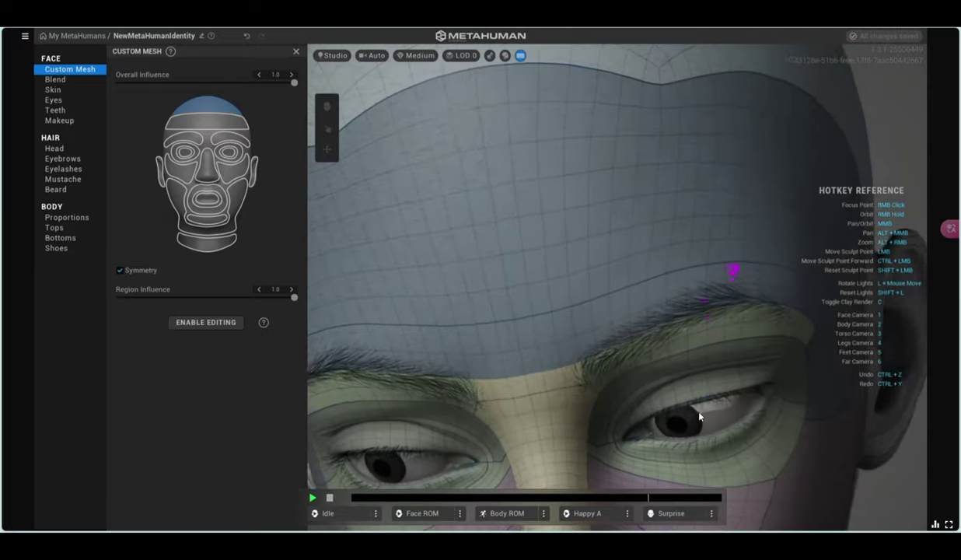
scroll(699, 416, "down", 5)
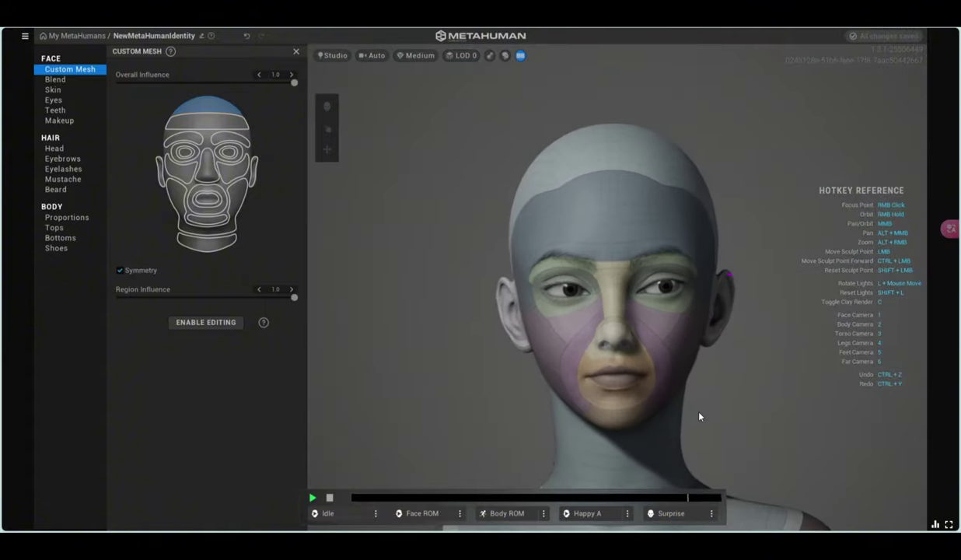
mouse_move(294, 298)
left_mouse_down()
mouse_move(55, 318)
mouse_move(345, 317)
left_mouse_up()
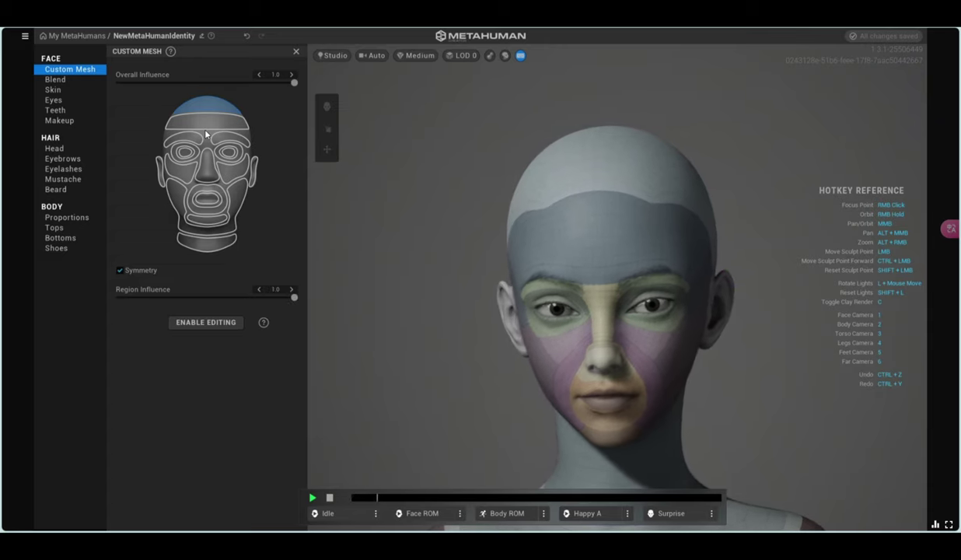
Step: Turn the outer eye and jaw regions' blend influence down to zero
left_click(231, 169)
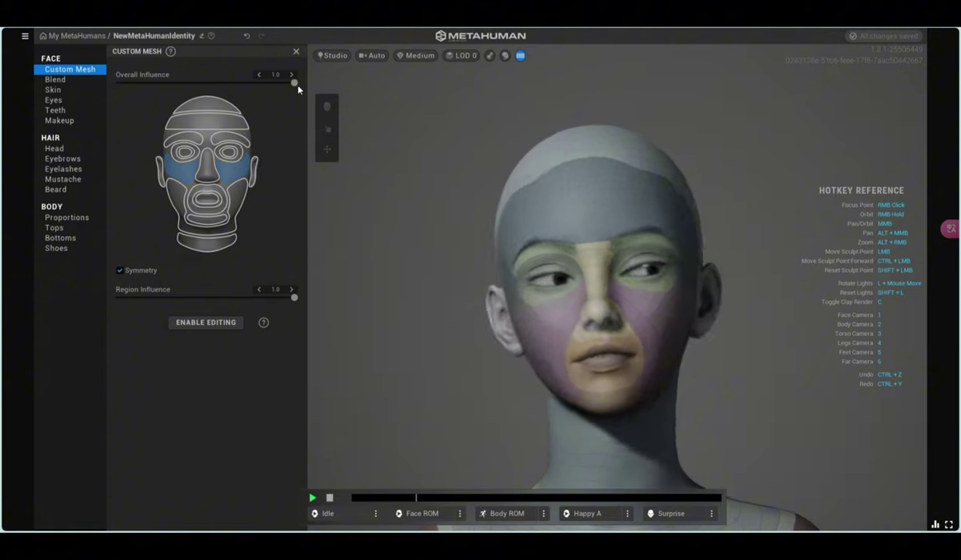
mouse_move(294, 82)
left_mouse_down()
mouse_move(14, 121)
mouse_move(416, 120)
left_mouse_up()
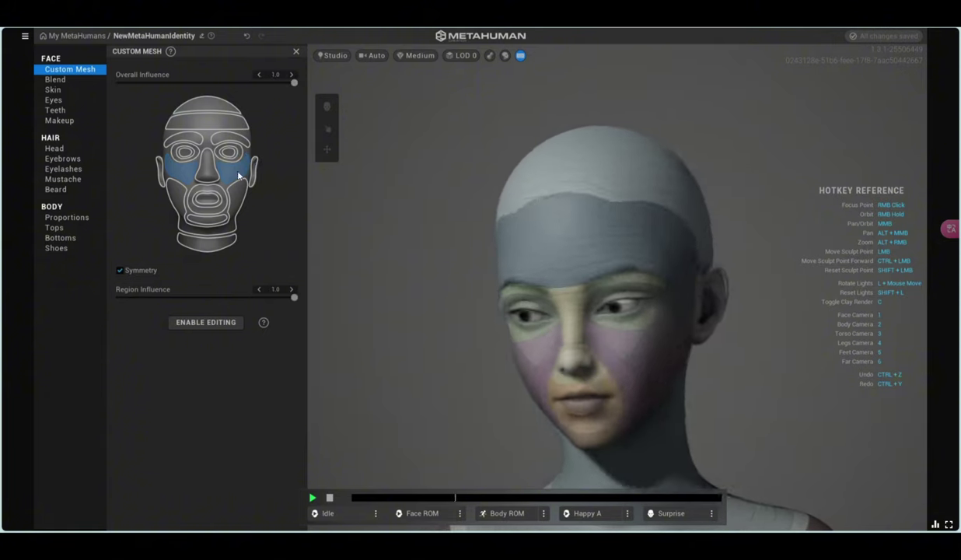
left_click(238, 193)
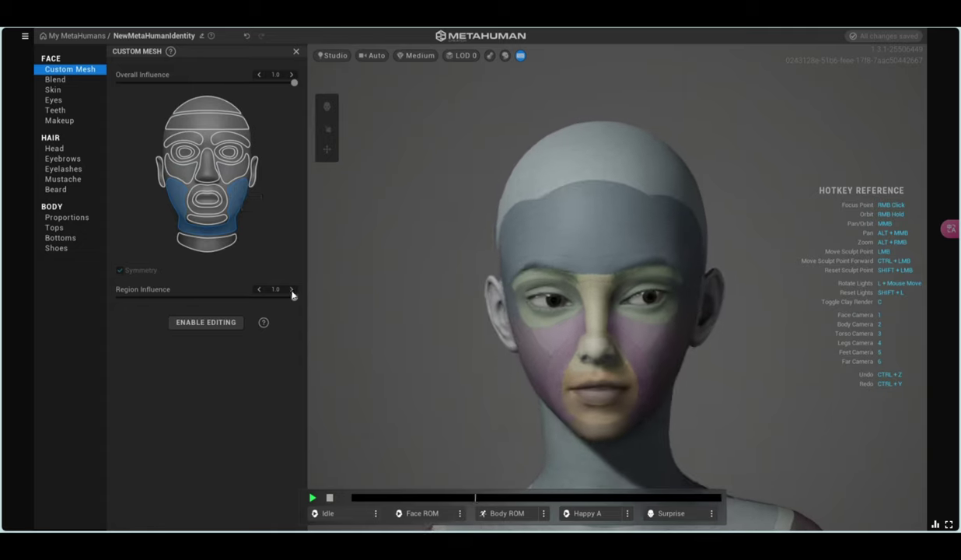
mouse_move(294, 297)
left_mouse_down()
mouse_move(2, 303)
mouse_move(377, 305)
left_mouse_up()
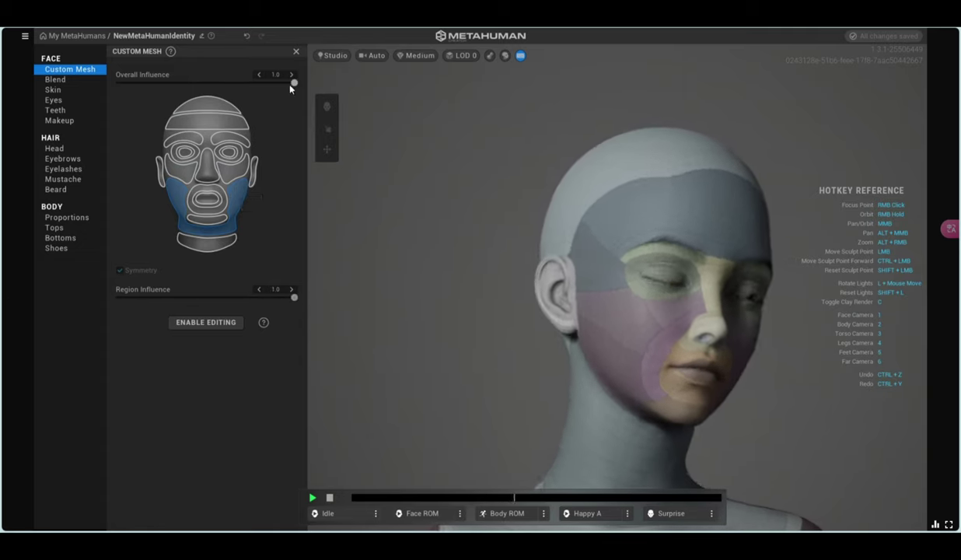
mouse_move(294, 82)
left_mouse_down()
mouse_move(2, 118)
mouse_move(373, 101)
left_mouse_up()
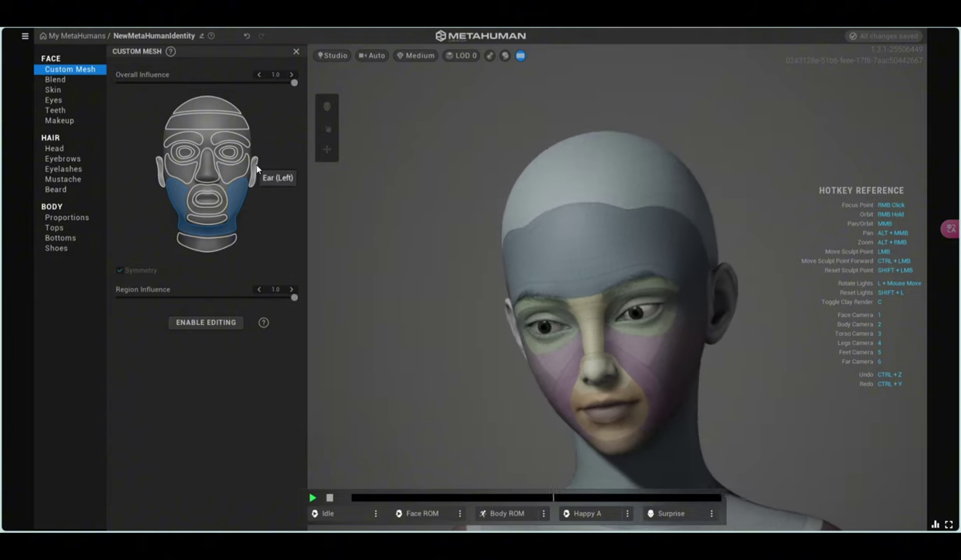
Step: Test the inner eye regions' influence at 0.7, 0 and 1.0, then adjust the ear regions
left_click(233, 158)
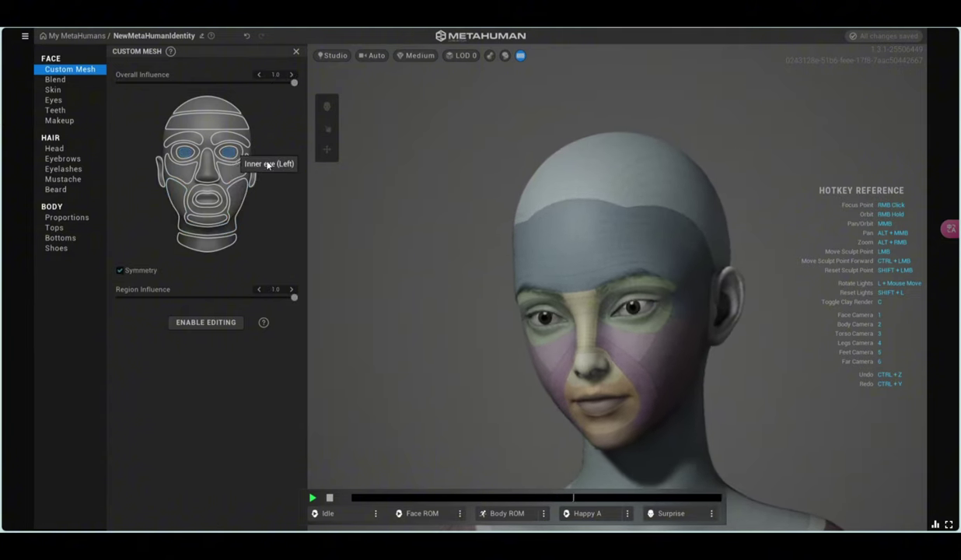
mouse_move(294, 83)
left_mouse_down()
mouse_move(235, 82)
mouse_move(322, 92)
left_mouse_up()
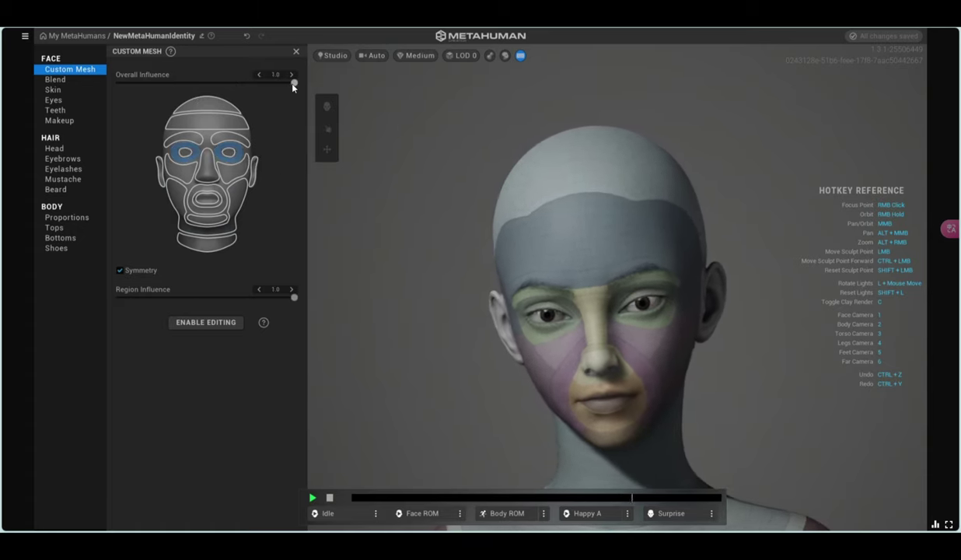
mouse_move(282, 80)
left_mouse_down()
mouse_move(89, 109)
mouse_move(493, 103)
left_mouse_up()
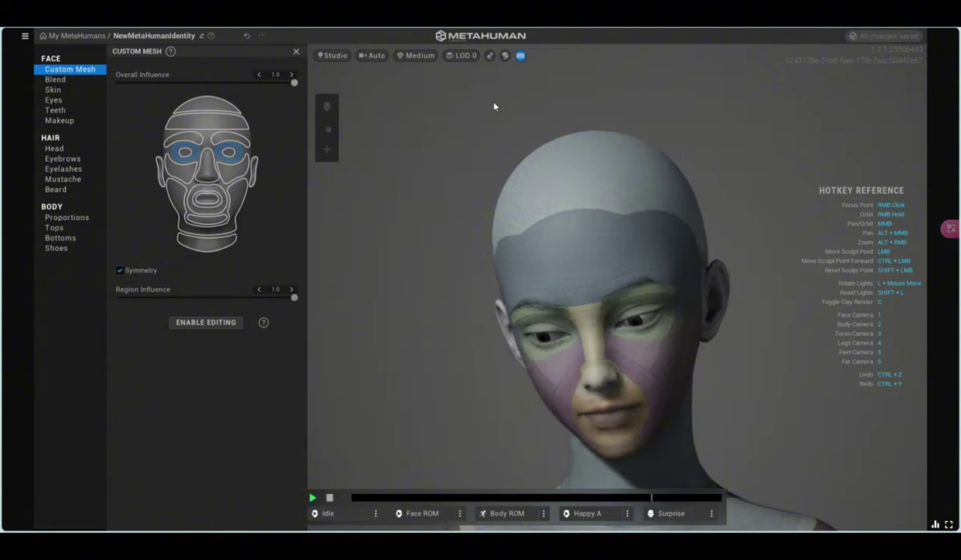
mouse_move(296, 297)
left_mouse_down()
mouse_move(49, 294)
mouse_move(414, 295)
left_mouse_up()
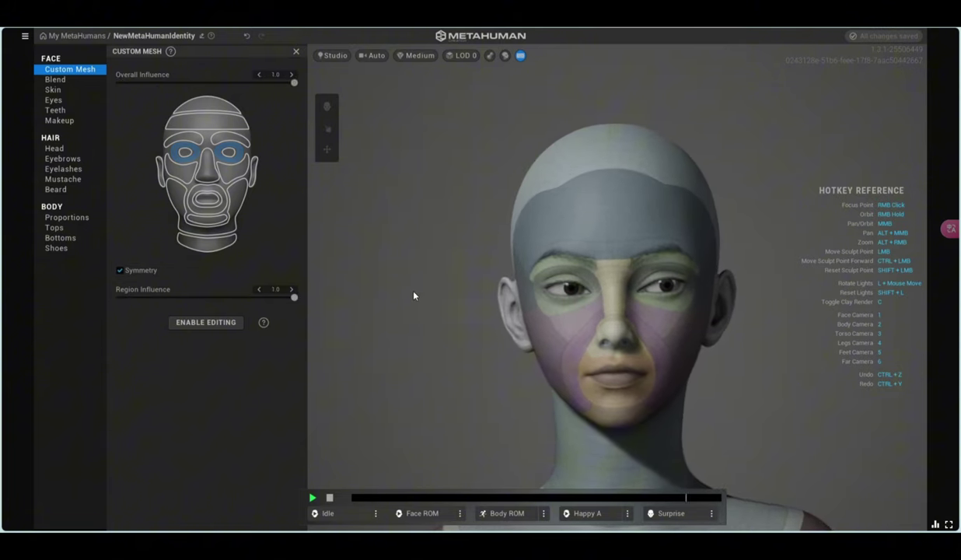
left_click(161, 175)
mouse_move(295, 302)
left_mouse_down()
mouse_move(9, 300)
mouse_move(277, 297)
left_mouse_up()
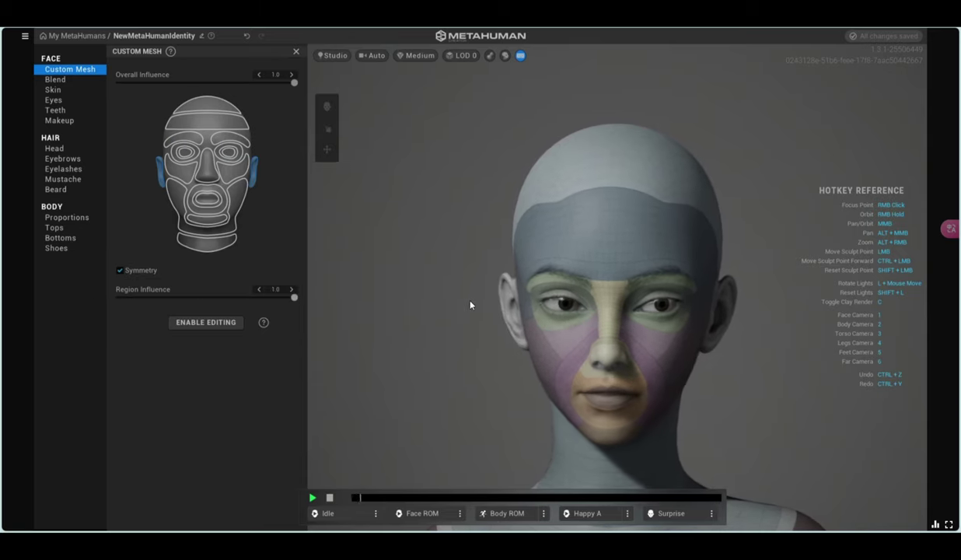
Step: Preview the Idle animation and Studio lighting presets, then show the Skin section
left_click(64, 81)
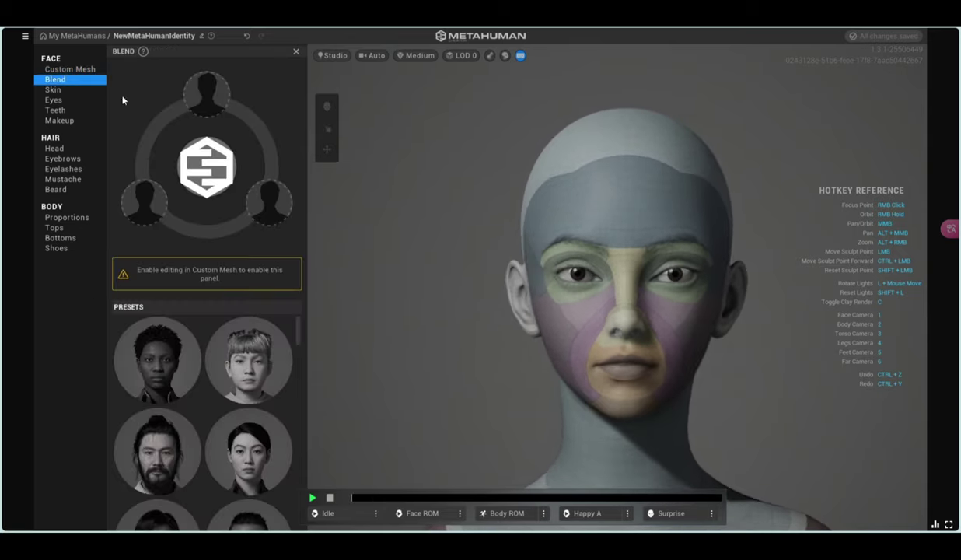
left_click(314, 497)
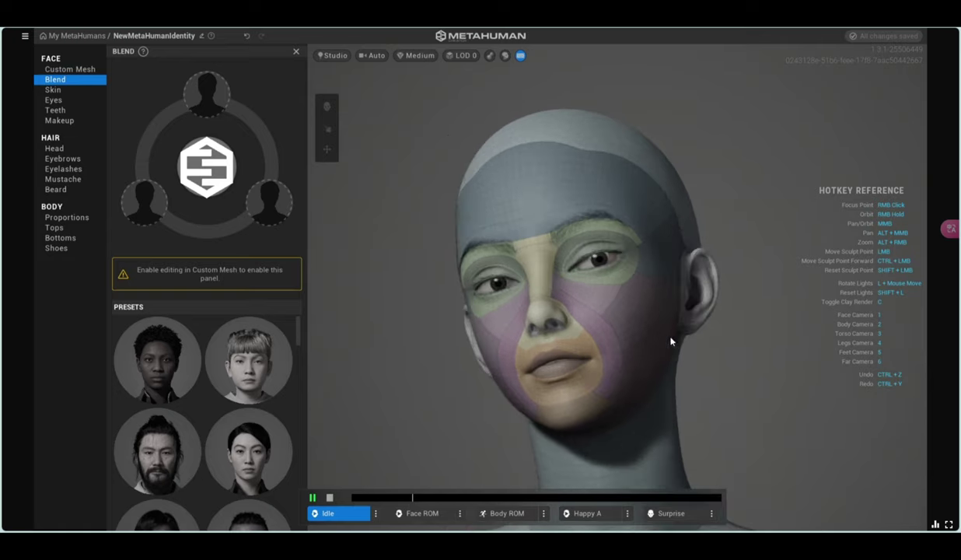
left_click(338, 56)
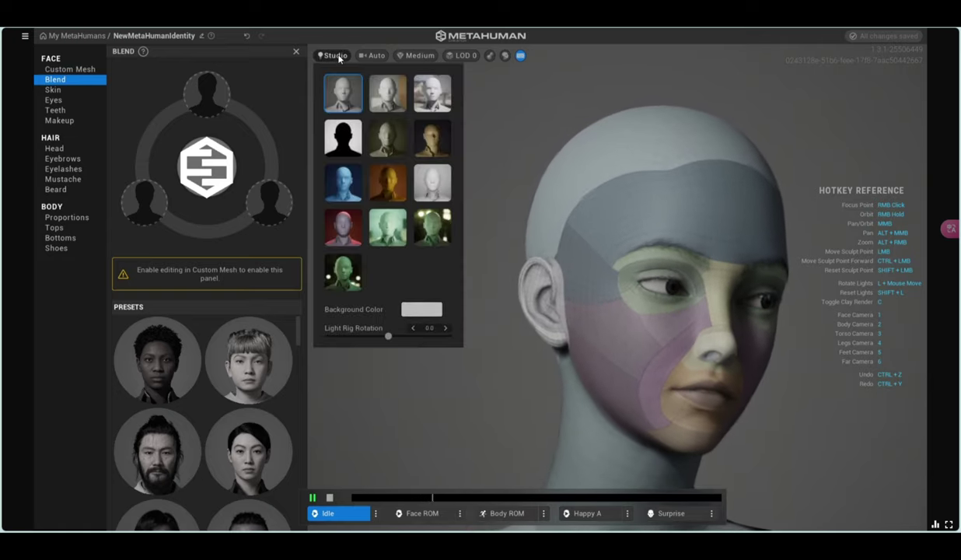
left_click(534, 131)
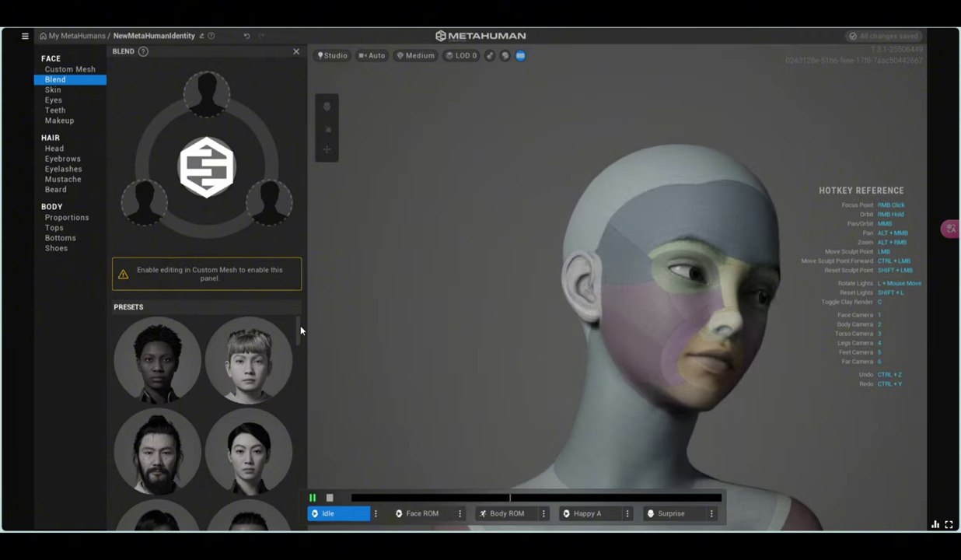
left_click(63, 94)
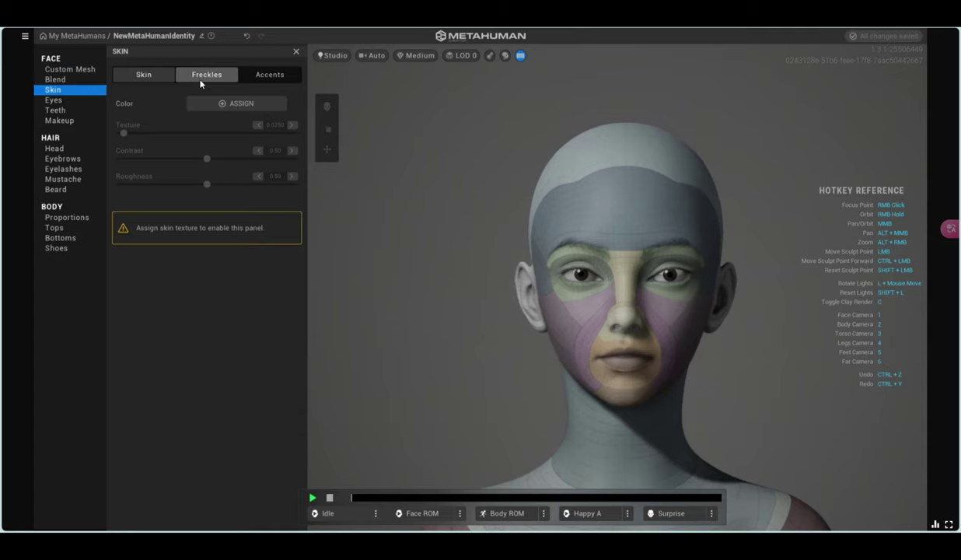
Step: Assign a skin colour and fine-tune it in the gradient to a light peach tone
left_click(196, 101)
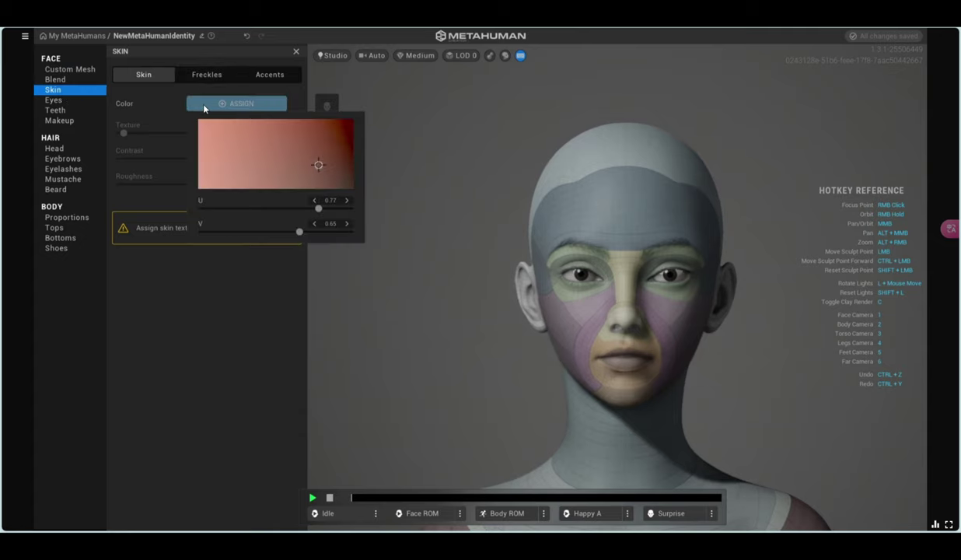
mouse_move(318, 166)
left_mouse_down()
mouse_move(289, 153)
mouse_move(172, 152)
left_mouse_up()
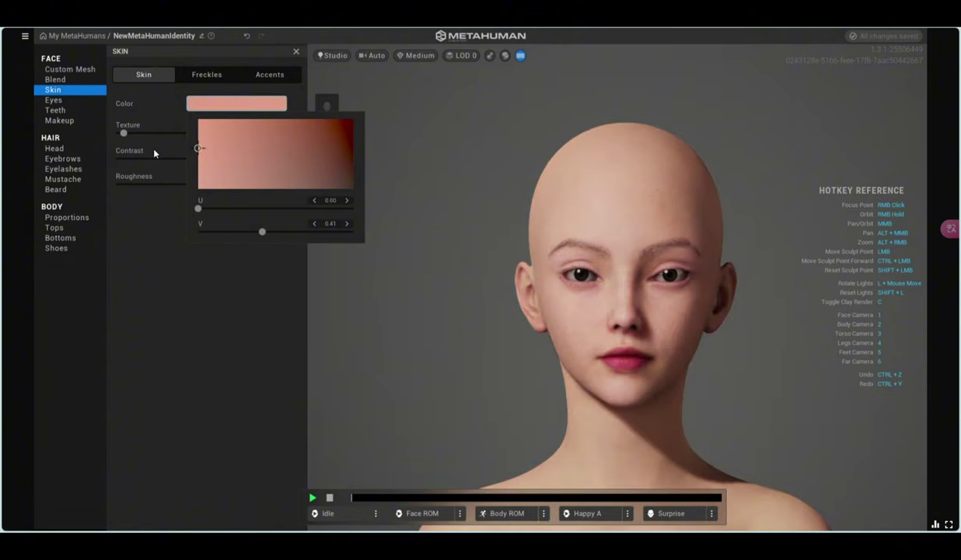
left_click_drag(178, 91, 203, 216)
left_click_drag(232, 153, 238, 157)
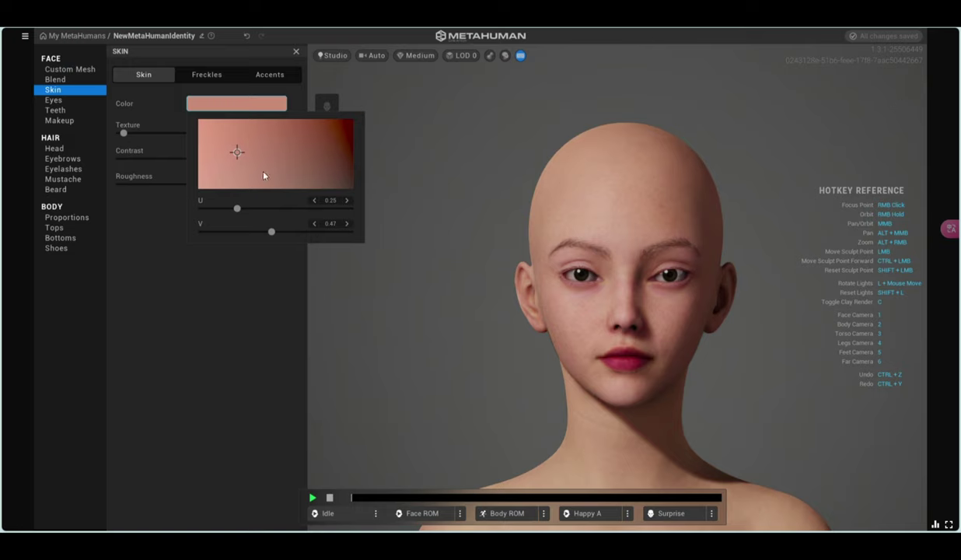
left_click_drag(246, 156, 238, 155)
mouse_move(239, 153)
left_mouse_down()
mouse_move(333, 182)
mouse_move(267, 171)
mouse_move(251, 147)
mouse_move(225, 150)
mouse_move(228, 159)
mouse_move(247, 131)
mouse_move(231, 129)
mouse_move(231, 180)
mouse_move(229, 157)
mouse_move(248, 155)
mouse_move(238, 154)
mouse_move(241, 179)
left_mouse_up()
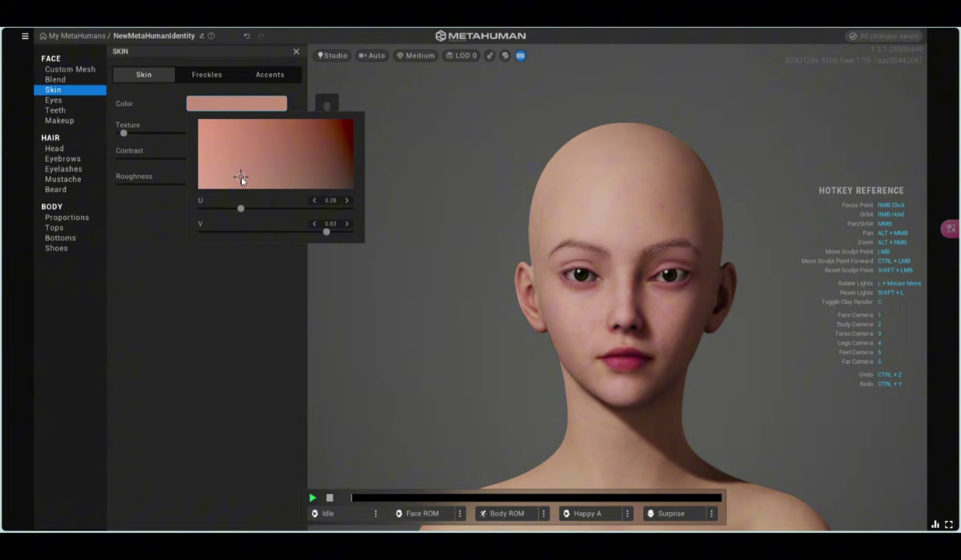
left_click_drag(241, 179, 242, 175)
Step: In Freckles, compare the dense fourth freckle pattern against None
left_click(143, 222)
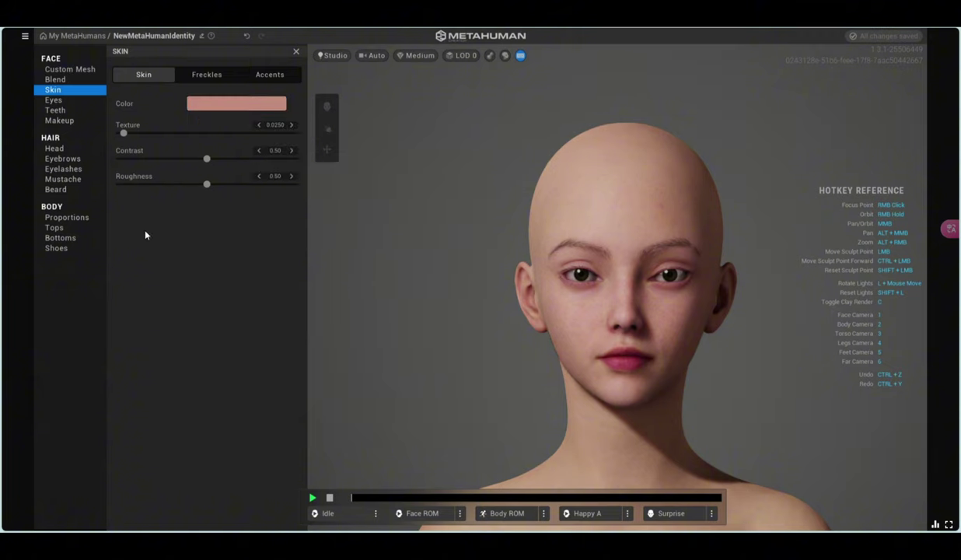
left_click(209, 74)
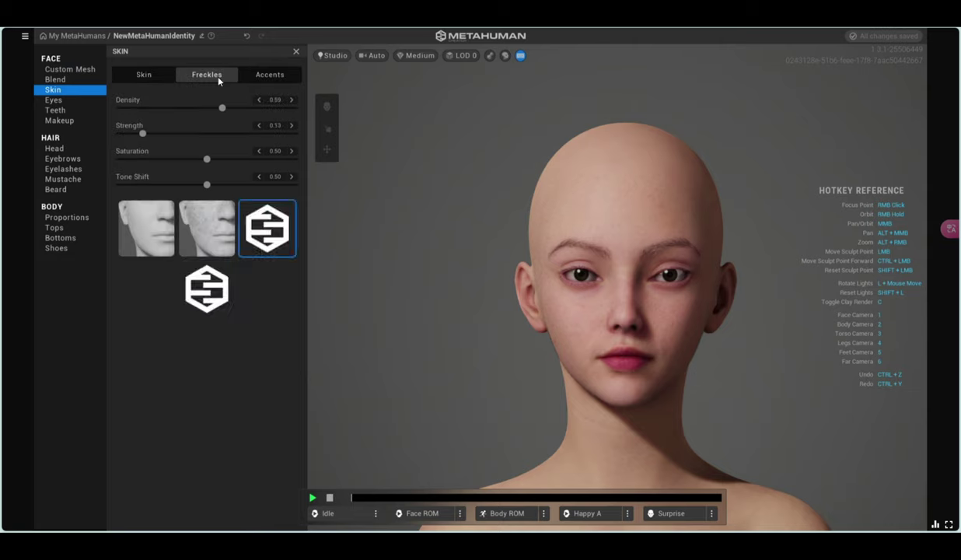
left_click(158, 238)
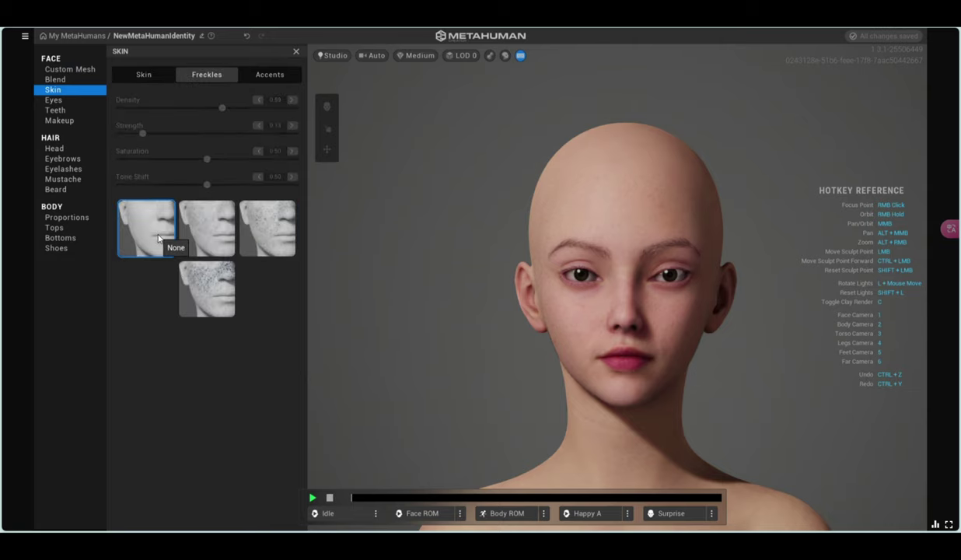
scroll(743, 312, "up", 2)
scroll(692, 339, "up", 2)
scroll(734, 380, "up", 2)
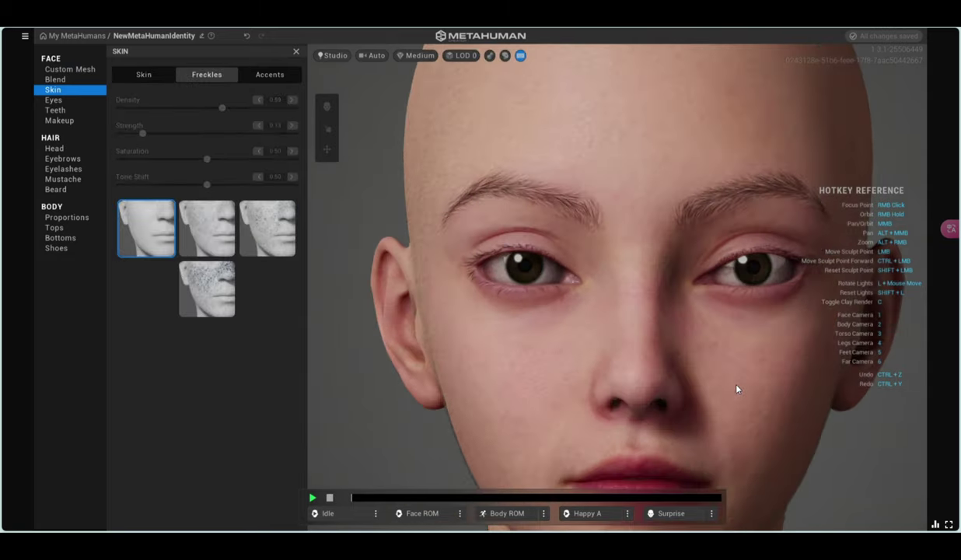
left_click(226, 266)
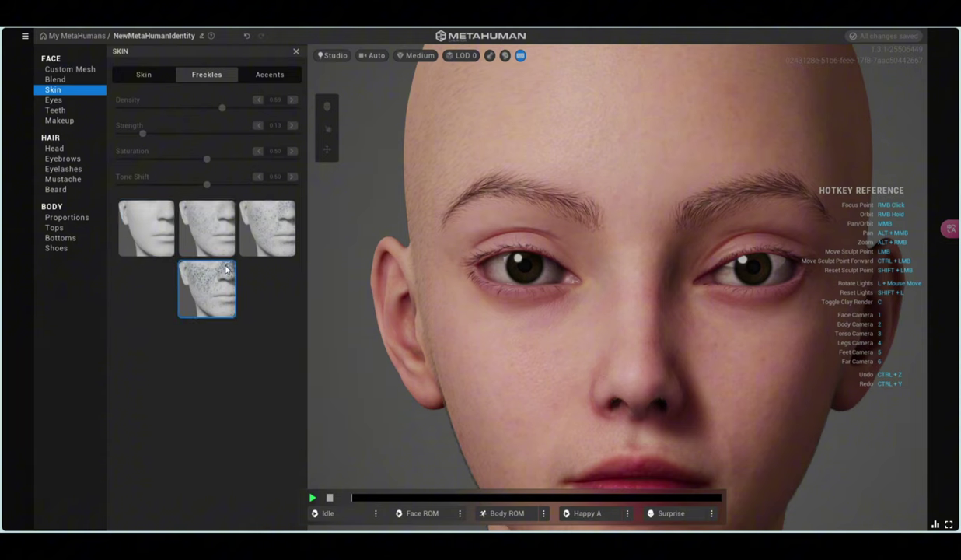
left_click(148, 233)
Step: Try the second and third freckle patterns, settle on None, and show Accents
scroll(686, 401, "up", 1)
scroll(687, 401, "up", 1)
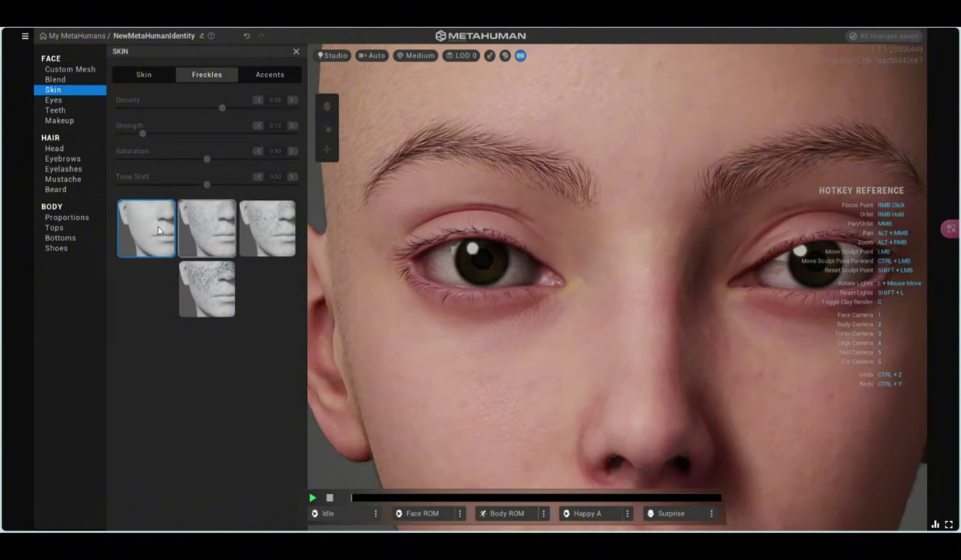
left_click(189, 236)
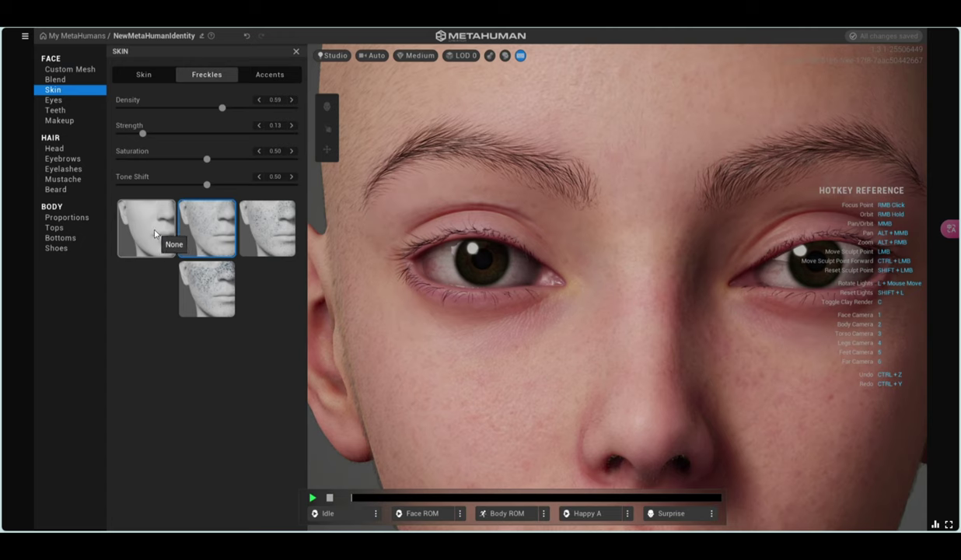
left_click(155, 233)
left_click(254, 231)
scroll(854, 434, "up", 1)
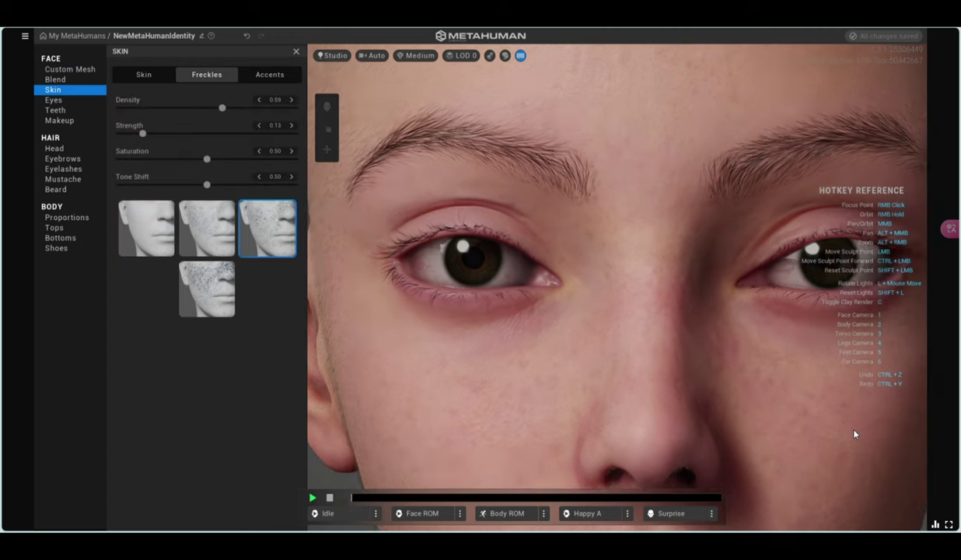
left_click(163, 243)
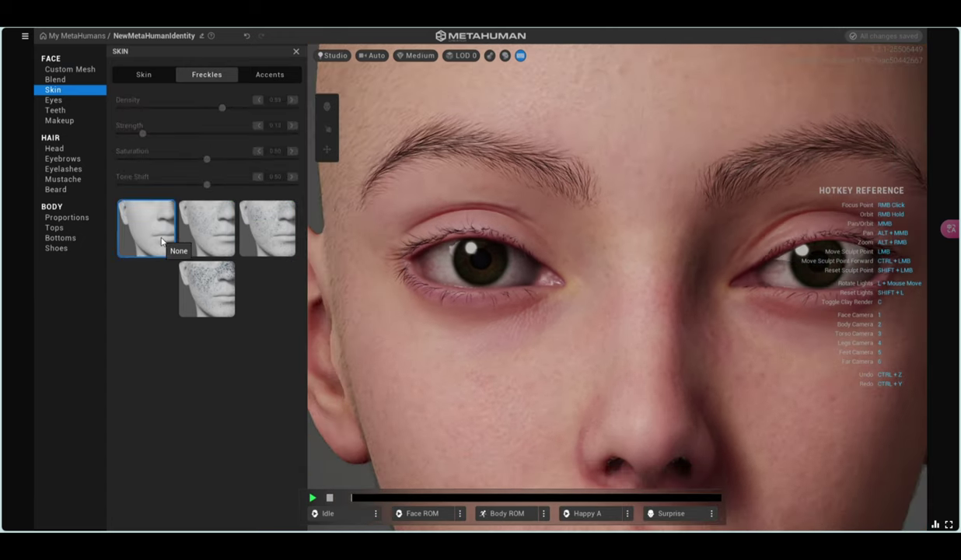
left_click(259, 82)
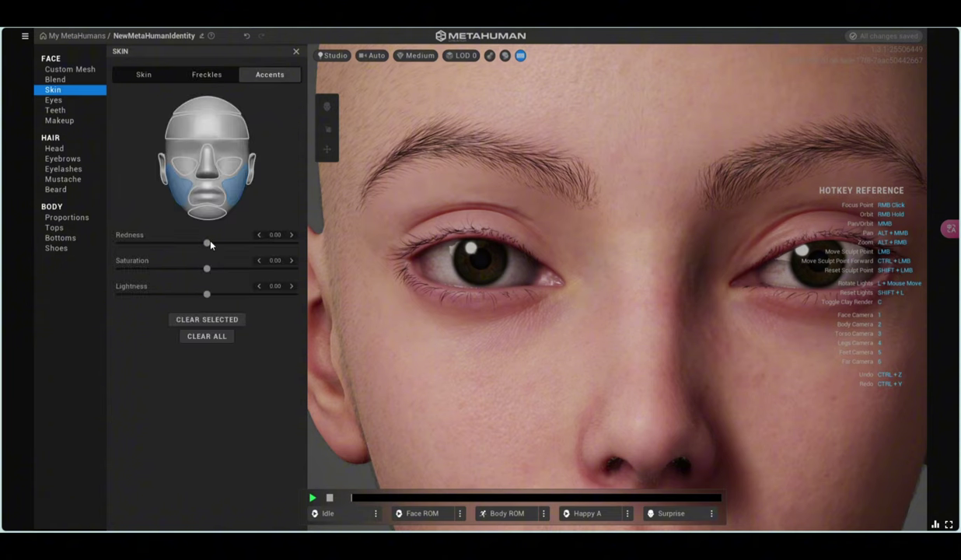
left_click_drag(209, 243, 231, 243)
scroll(484, 195, "down", 2)
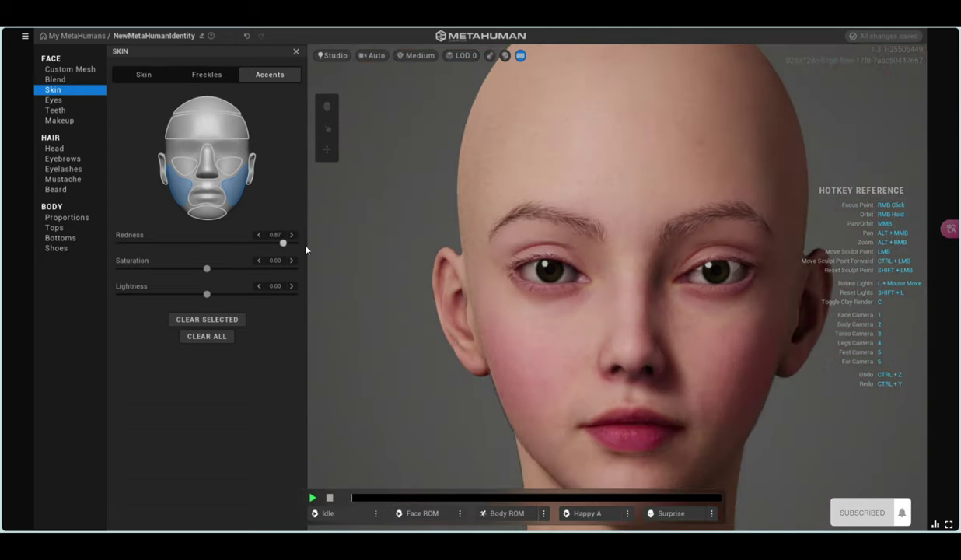
left_click_drag(306, 249, 303, 250)
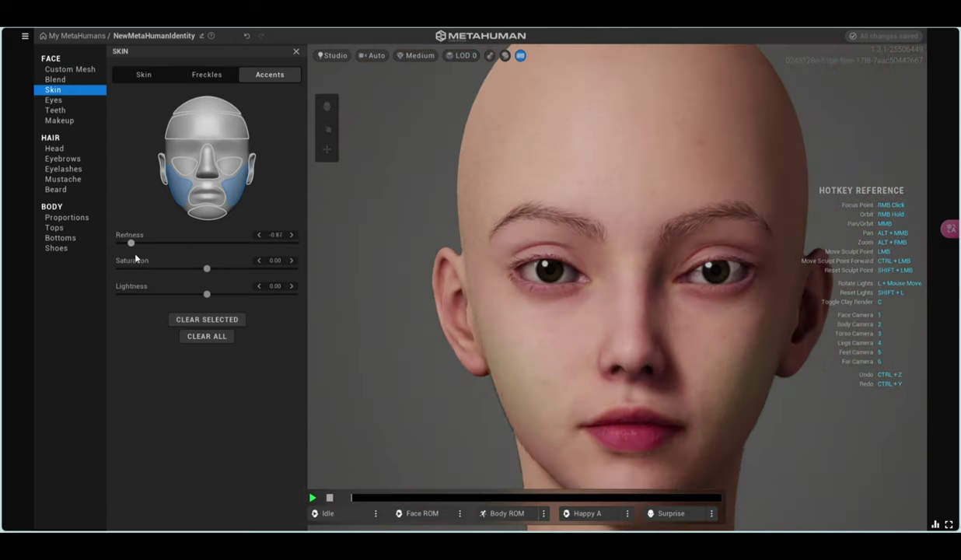
mouse_move(135, 243)
left_mouse_down()
mouse_move(219, 243)
mouse_move(154, 274)
left_mouse_up()
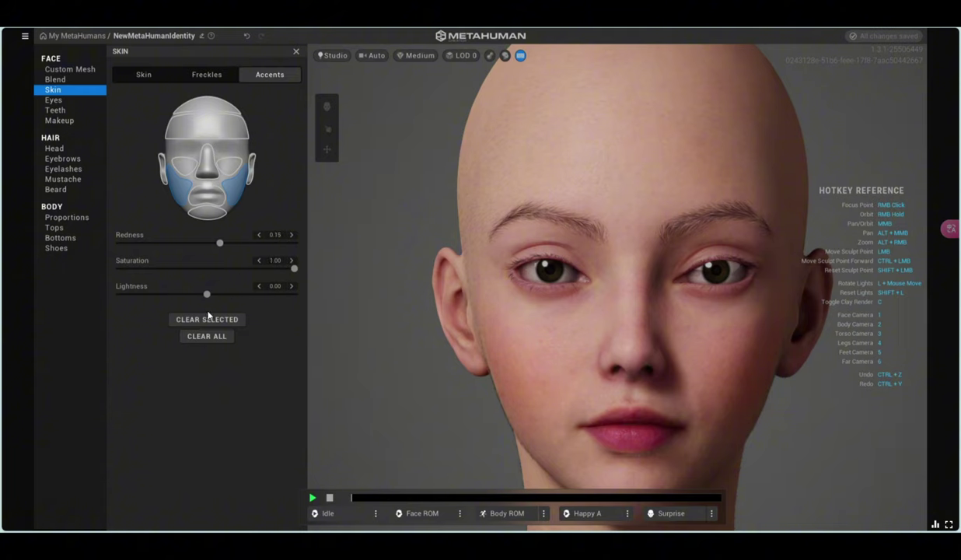
left_click_drag(207, 296, 113, 306)
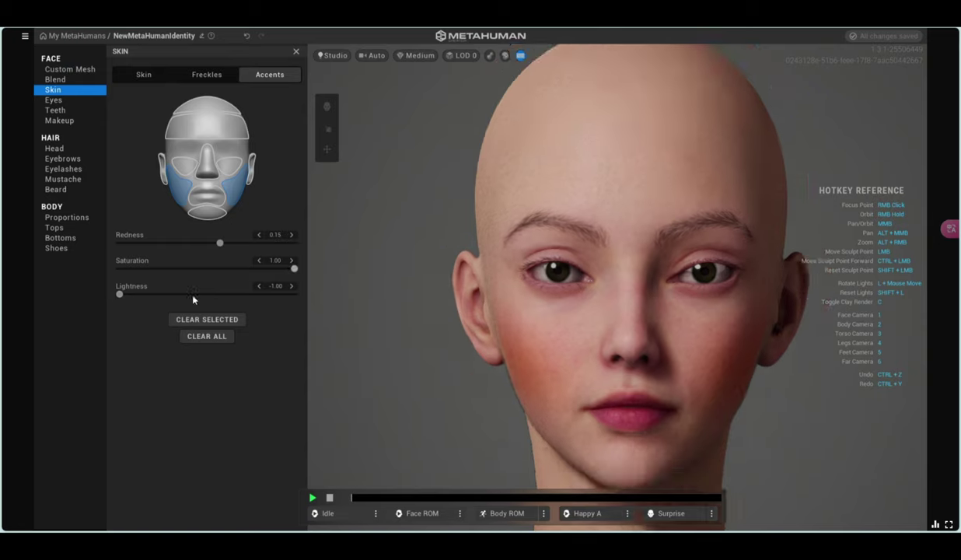
left_click(207, 335)
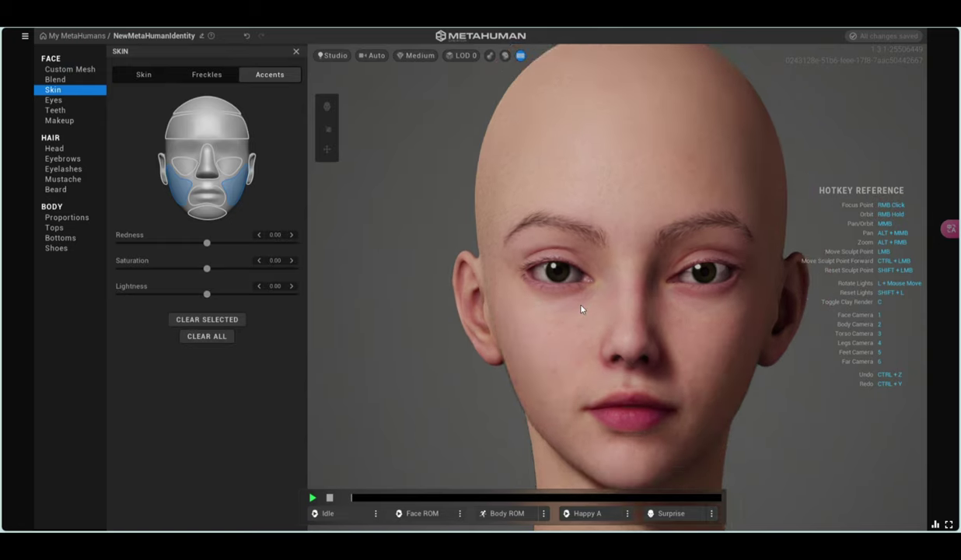
mouse_move(578, 278)
right_mouse_down()
mouse_move(342, 255)
mouse_move(624, 257)
right_mouse_up()
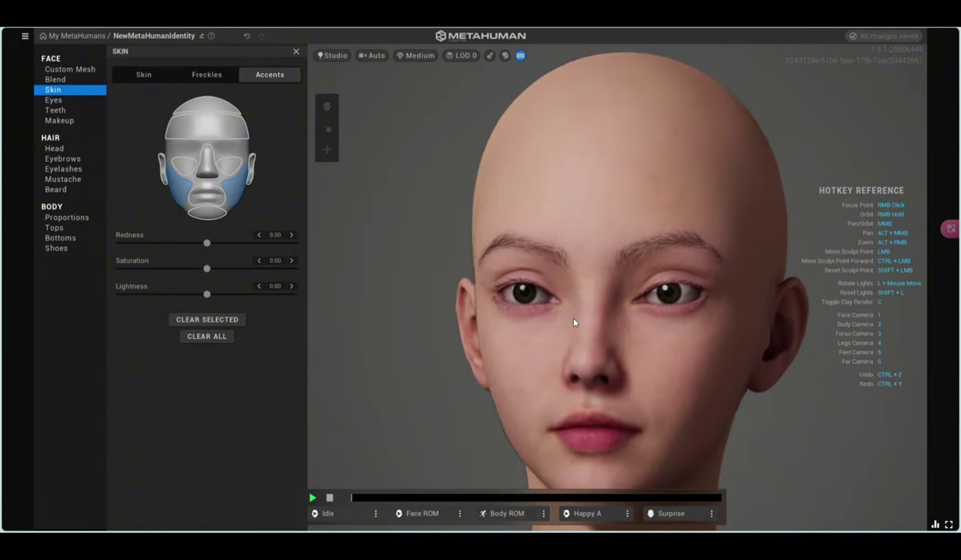
right_click_drag(583, 315, 523, 305)
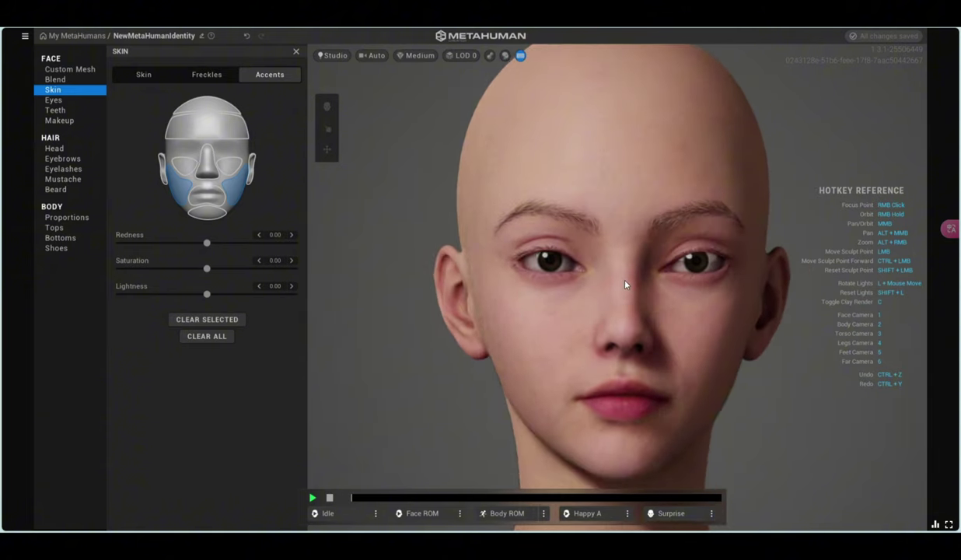
Step: Open the eye presets and try Preset 005 and Preset 006
left_click(146, 74)
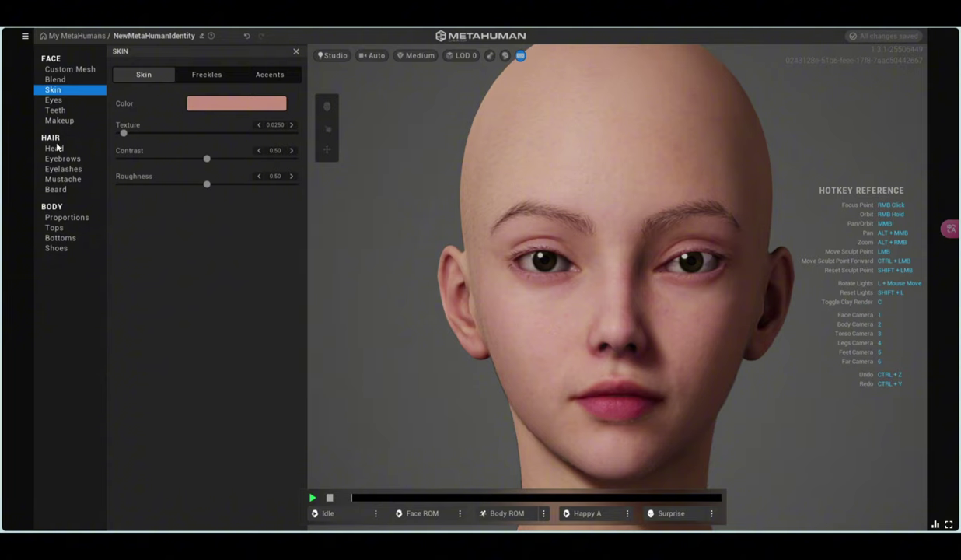
left_click(55, 100)
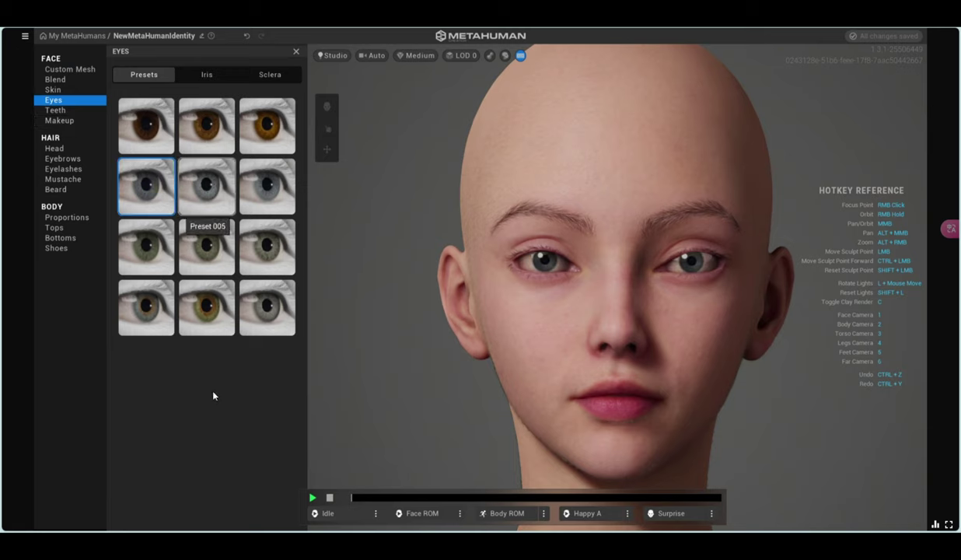
left_click(216, 198)
scroll(704, 333, "up", 2)
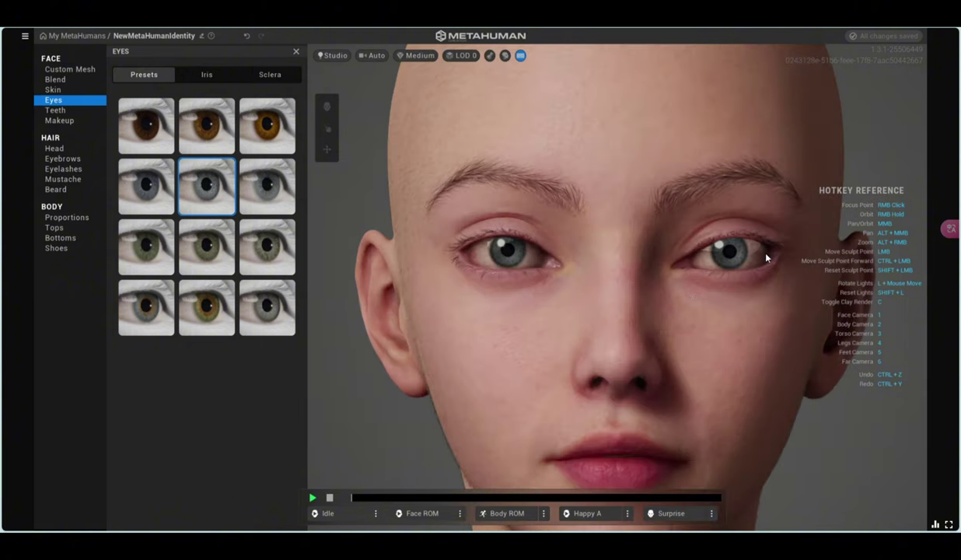
scroll(765, 257, "up", 1)
scroll(740, 244, "up", 1)
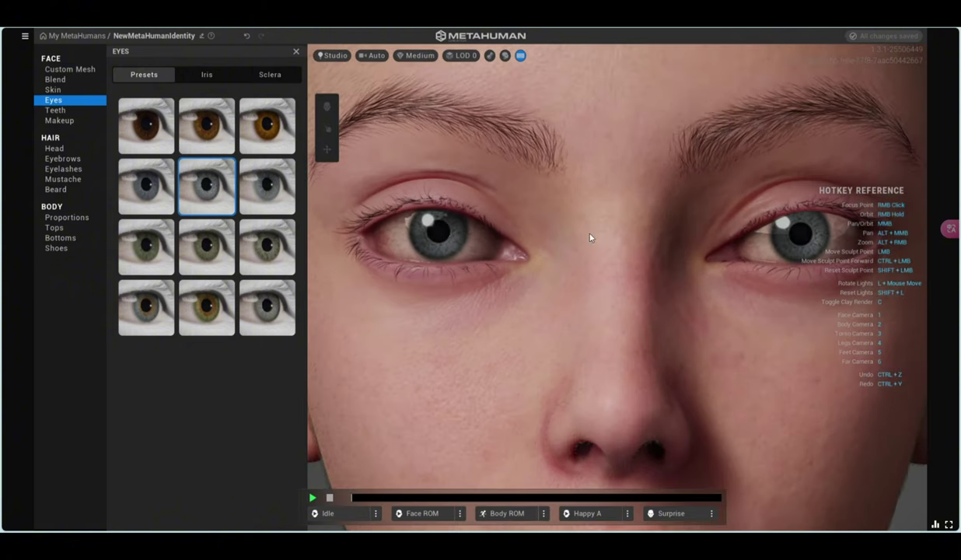
left_click(264, 197)
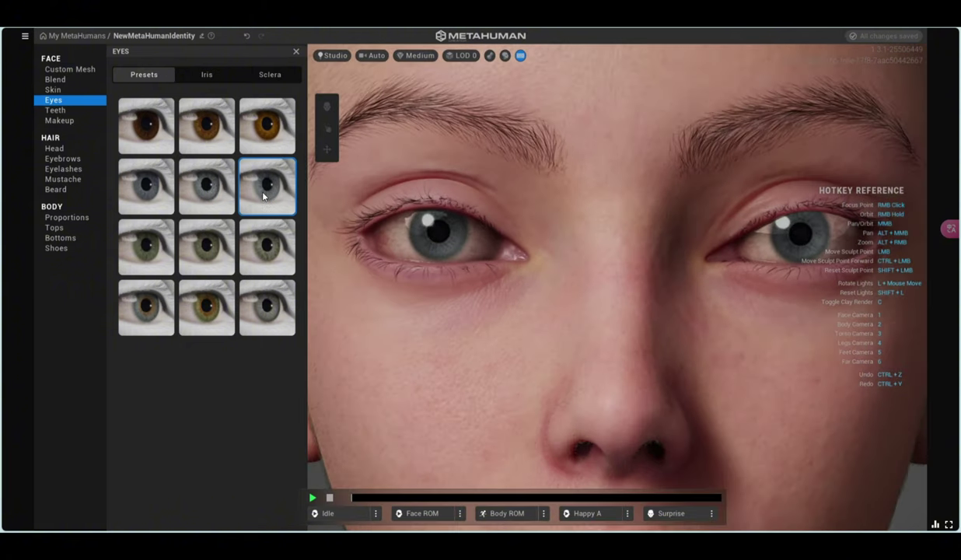
scroll(406, 211, "up", 1)
scroll(407, 212, "up", 1)
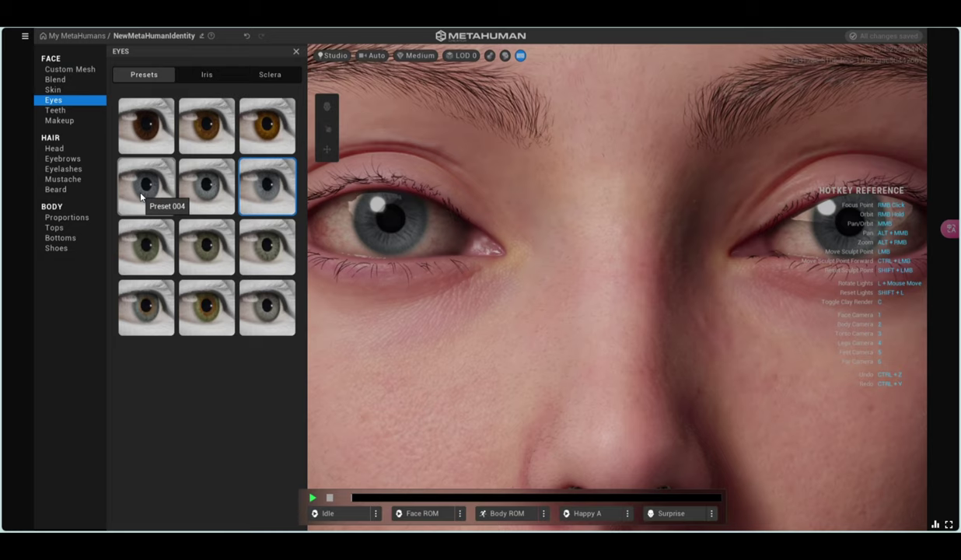
Step: Compare eye Presets 004–006 in frontal view, settle on Preset 005, and open Iris
left_click(141, 197)
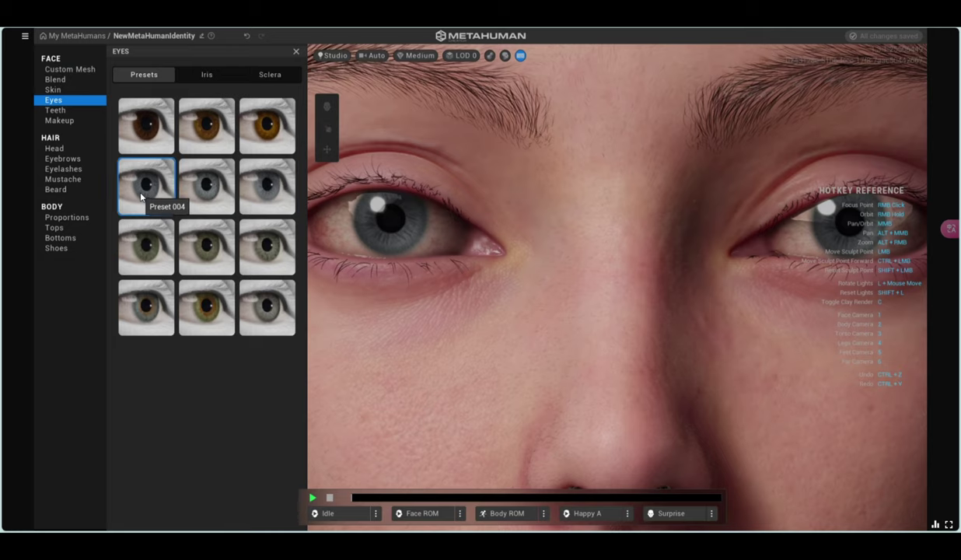
left_click(188, 198)
left_click(252, 198)
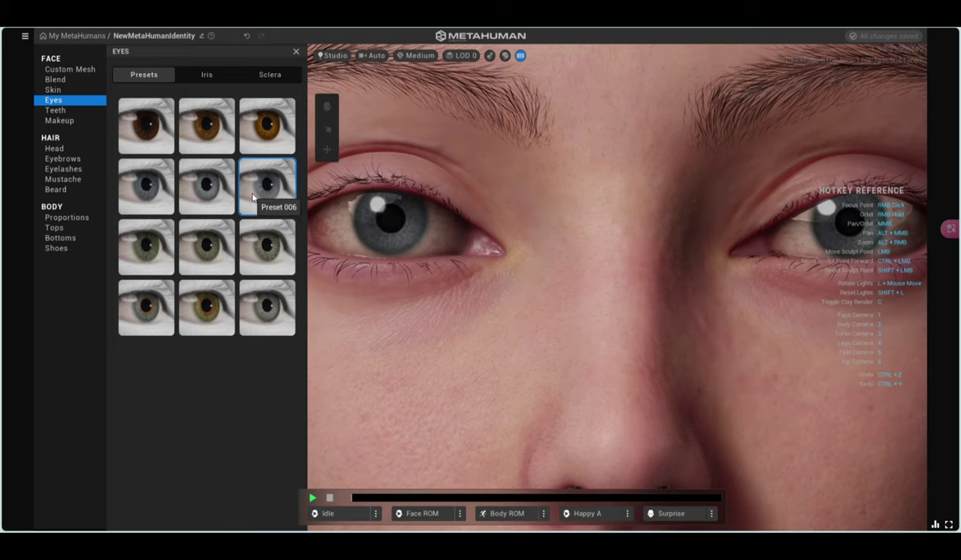
key("1")
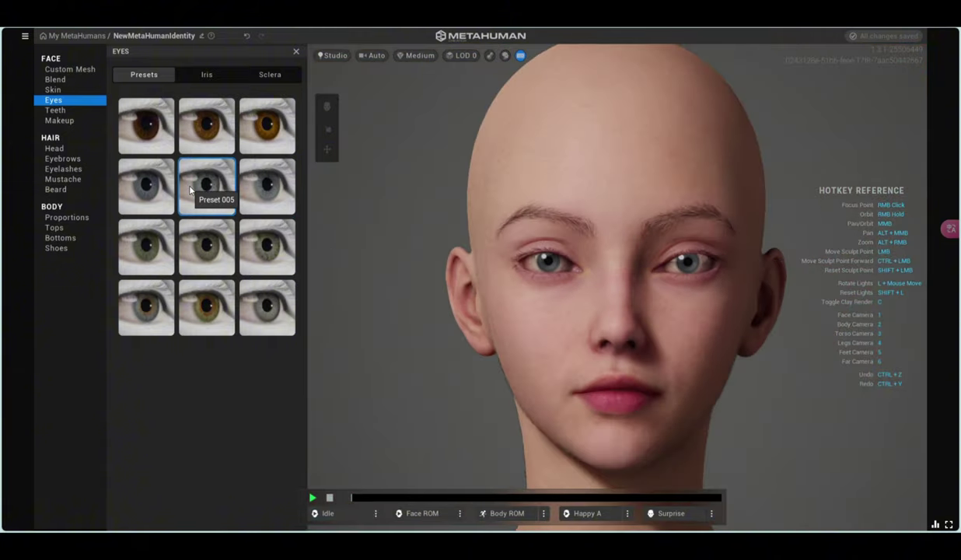
left_click(147, 196)
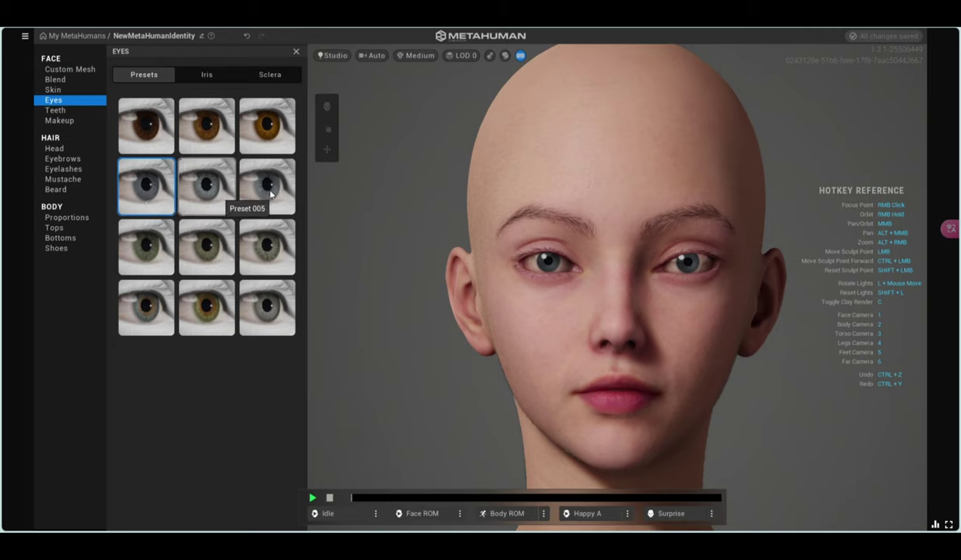
left_click(271, 176)
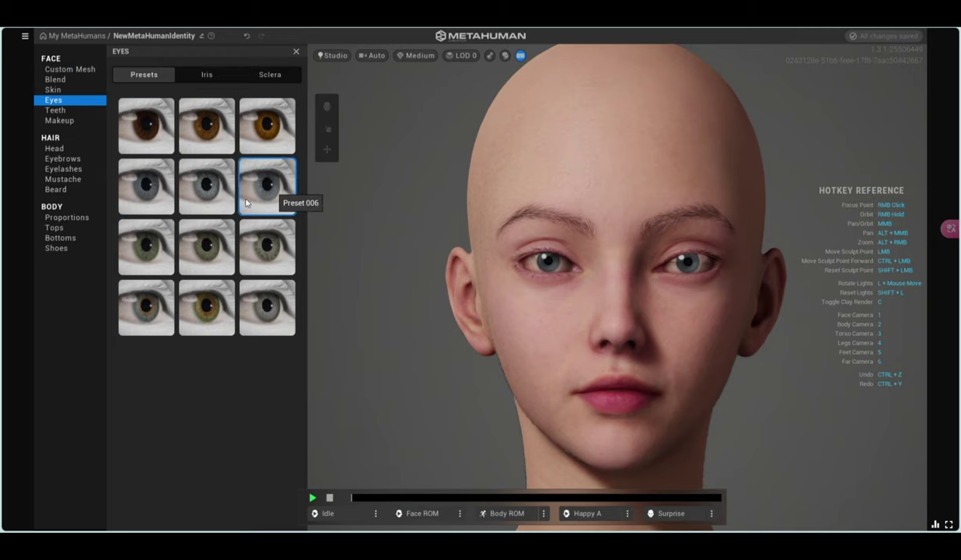
left_click(232, 199)
left_click(241, 205)
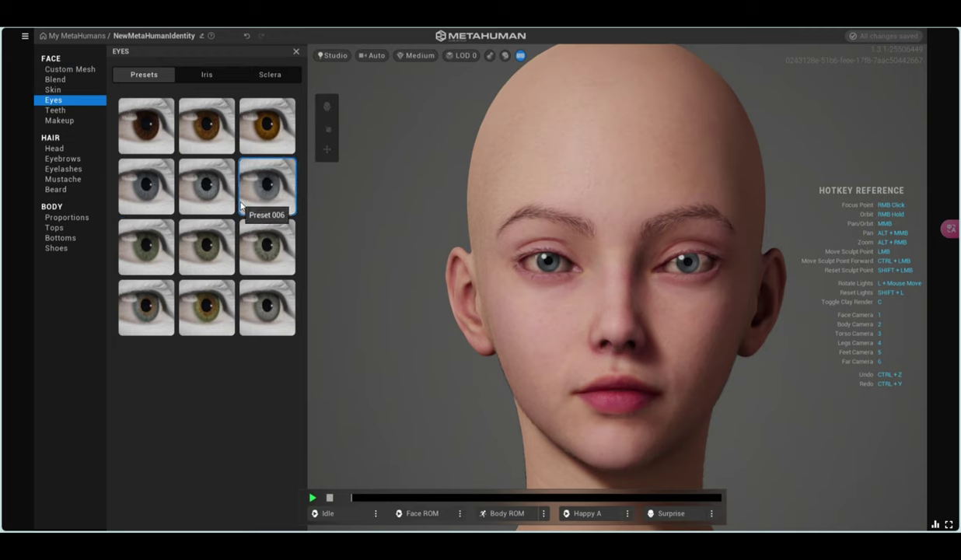
left_click(196, 204)
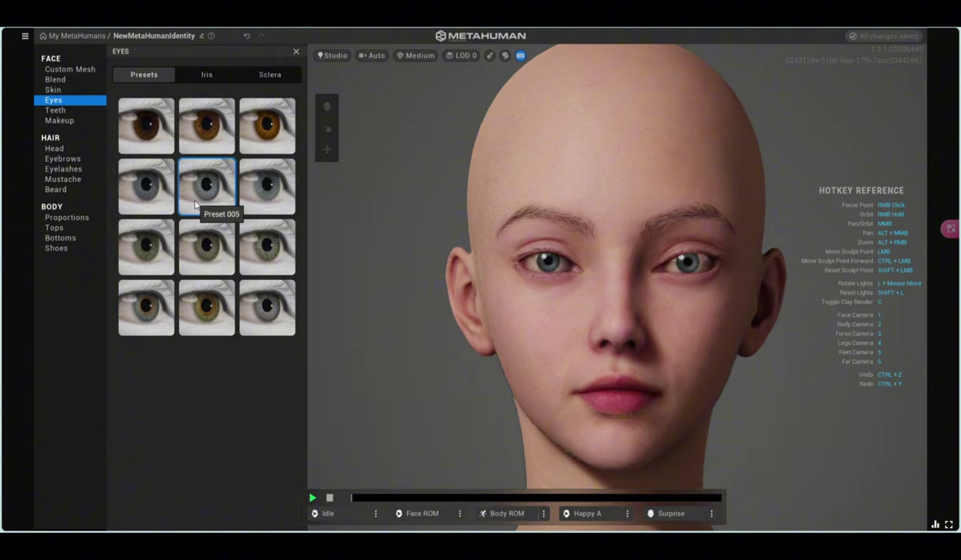
left_click(207, 73)
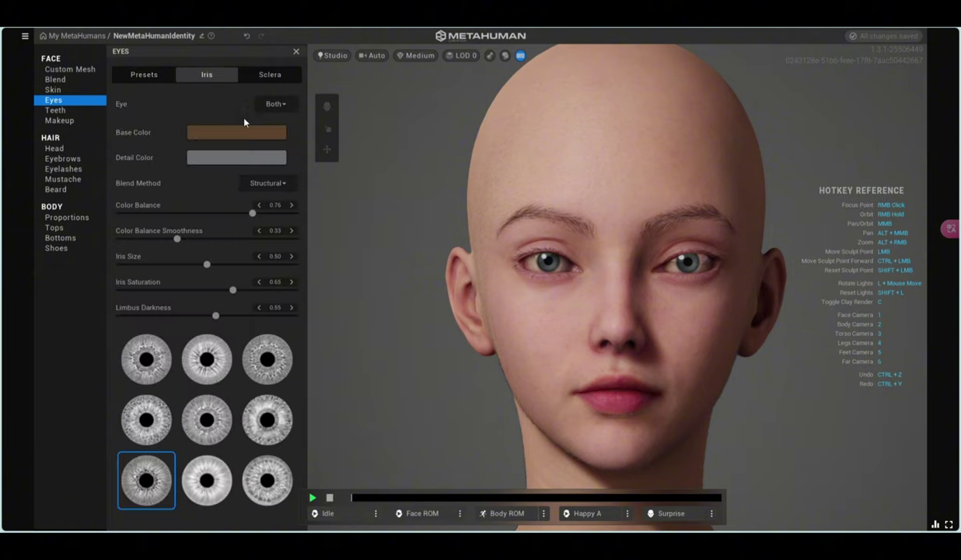
Step: Try a brown iris base colour, then undo back to the grey-blue radial settings
left_click(226, 132)
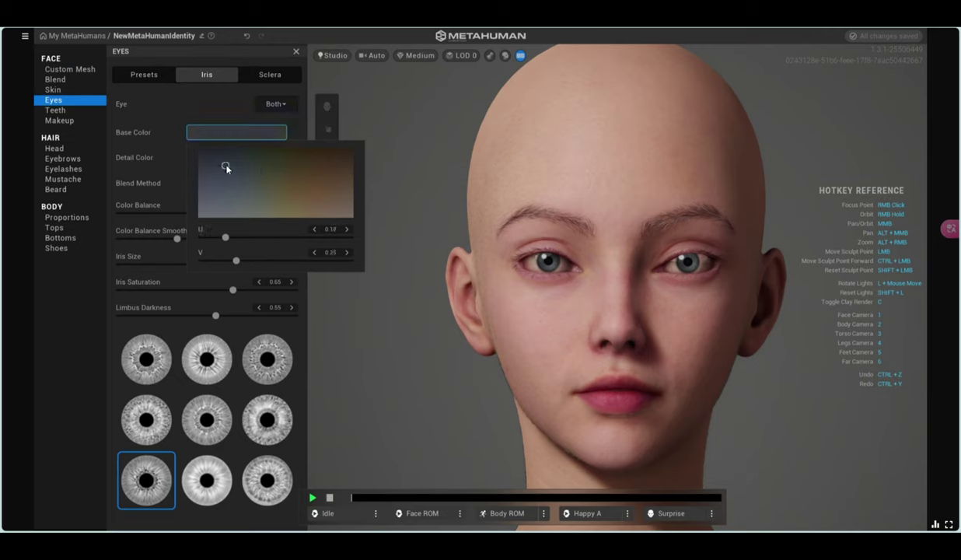
left_click_drag(226, 165, 310, 194)
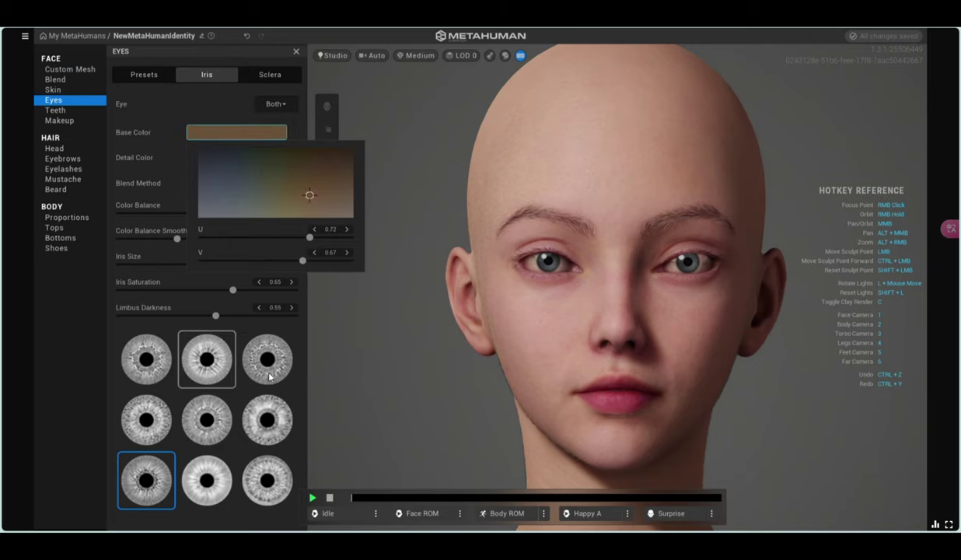
left_click(165, 191)
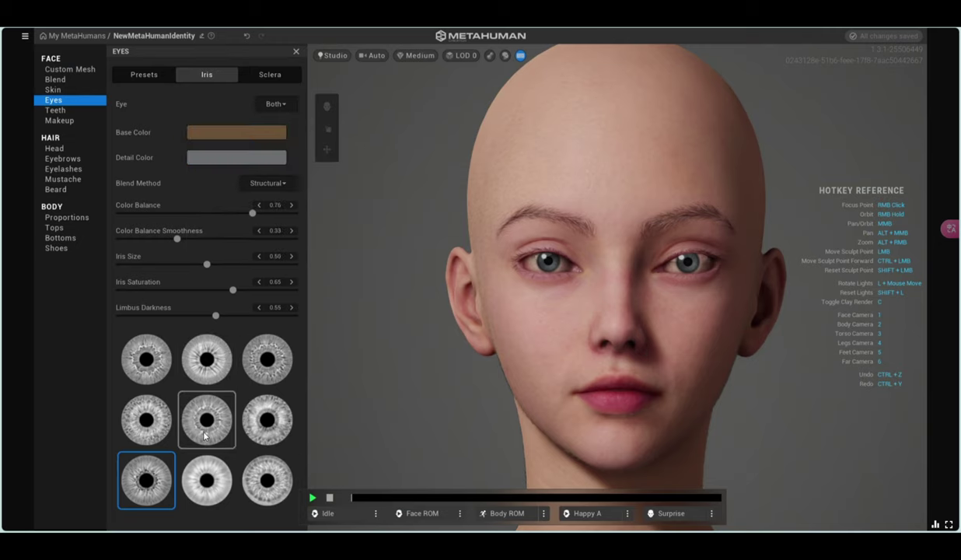
left_click(246, 36)
left_click(247, 36)
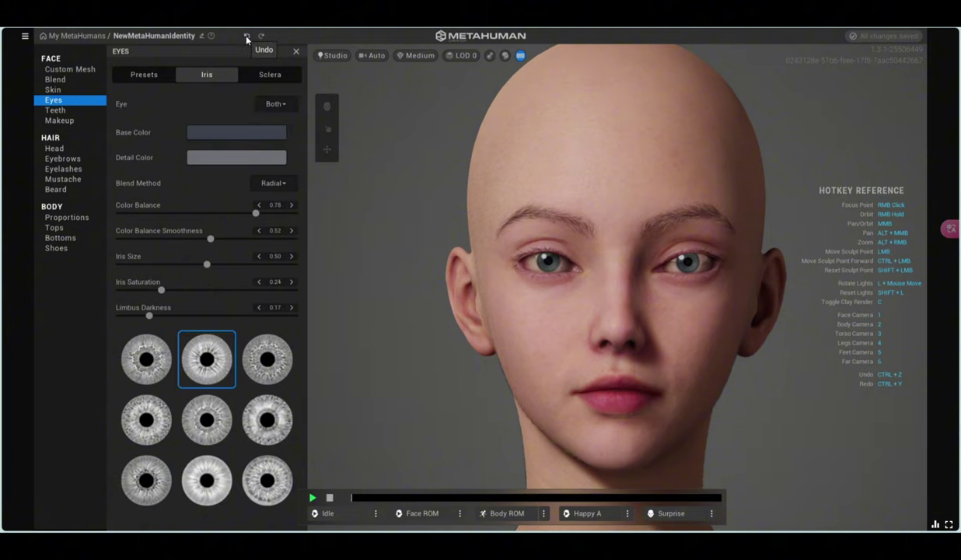
Step: Adjust the iris detail colour toward dark brown
left_click(237, 157)
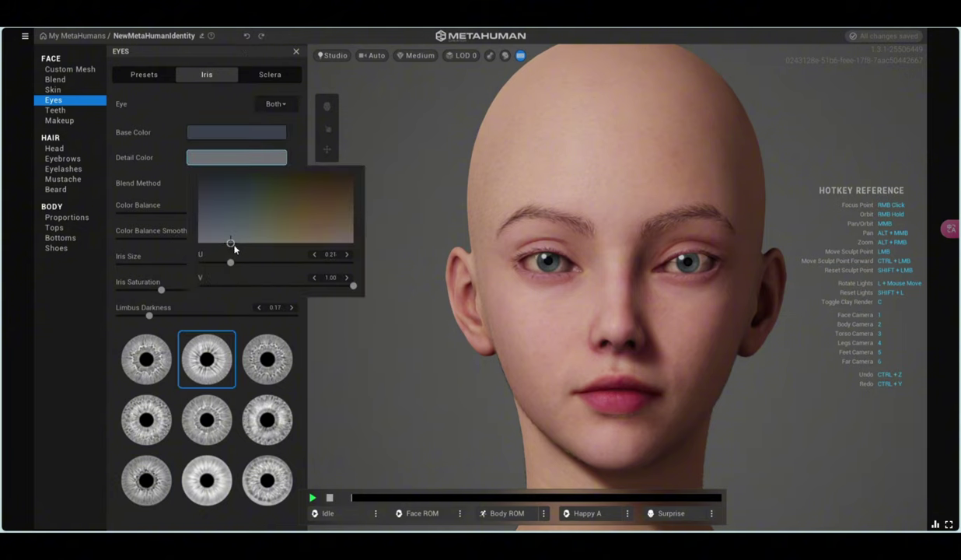
left_click_drag(231, 243, 223, 242)
mouse_move(235, 202)
left_mouse_down()
mouse_move(439, 163)
mouse_move(339, 318)
mouse_move(217, 242)
left_mouse_up()
Step: Test a brownish base colour, 0.57 colour balance and maximum iris size, undoing each
left_click(250, 109)
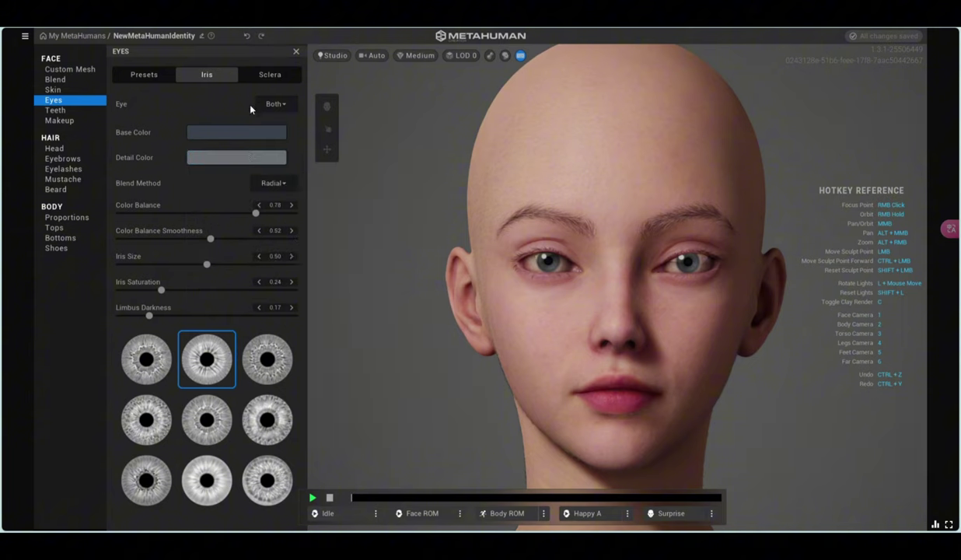
left_click(233, 132)
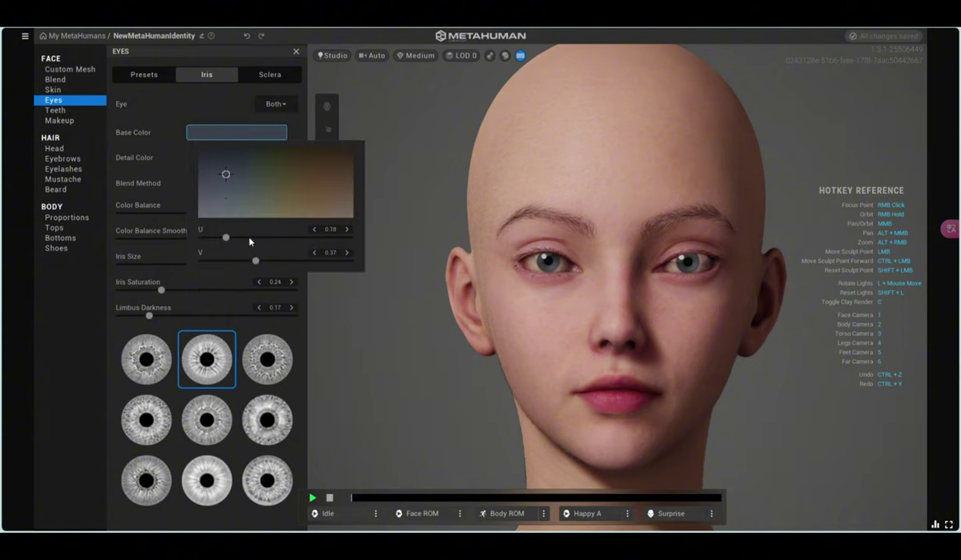
left_click_drag(225, 176, 292, 175)
left_click(247, 36)
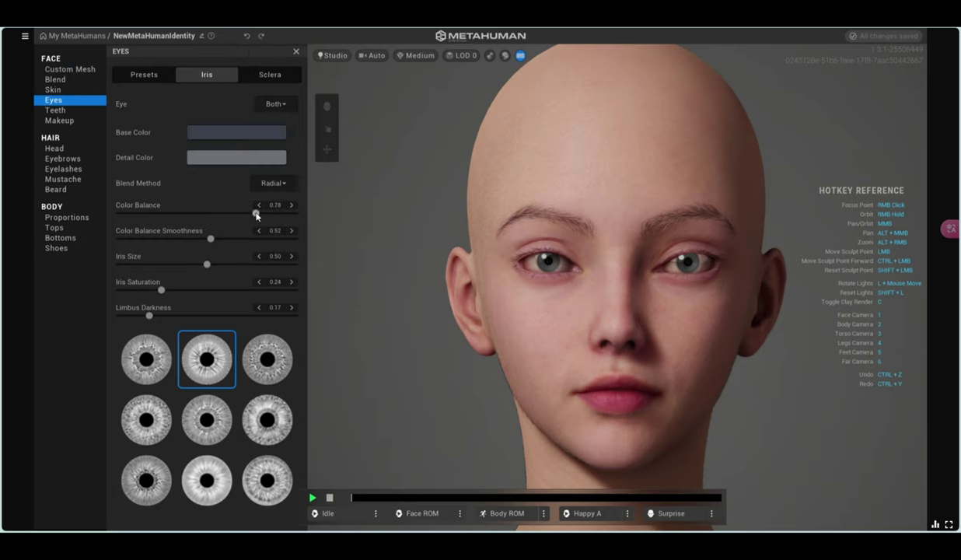
left_click_drag(257, 216, 218, 213)
left_click(248, 37)
left_click_drag(282, 265, 384, 267)
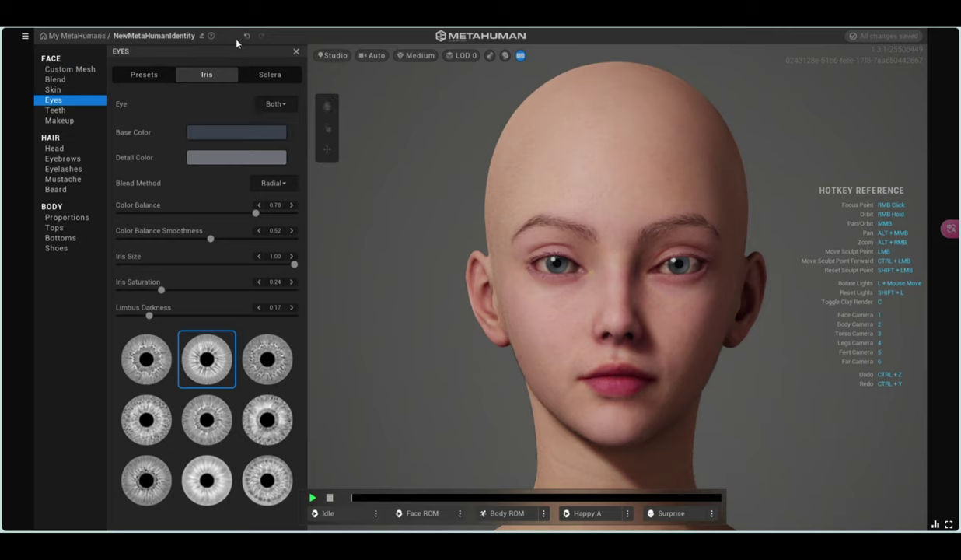
left_click(246, 37)
Step: Test iris saturation 1.00 and darker limbus, undo each, and pick a different iris pattern
left_click_drag(251, 292, 363, 295)
left_click_drag(119, 289, 294, 294)
scroll(675, 296, "up", 5)
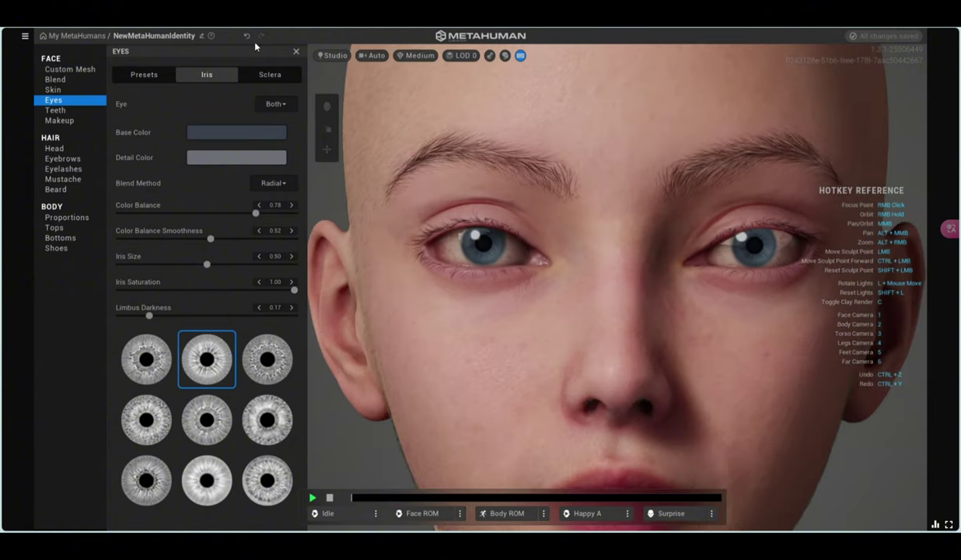
left_click(247, 37)
left_click_drag(170, 316, 381, 317)
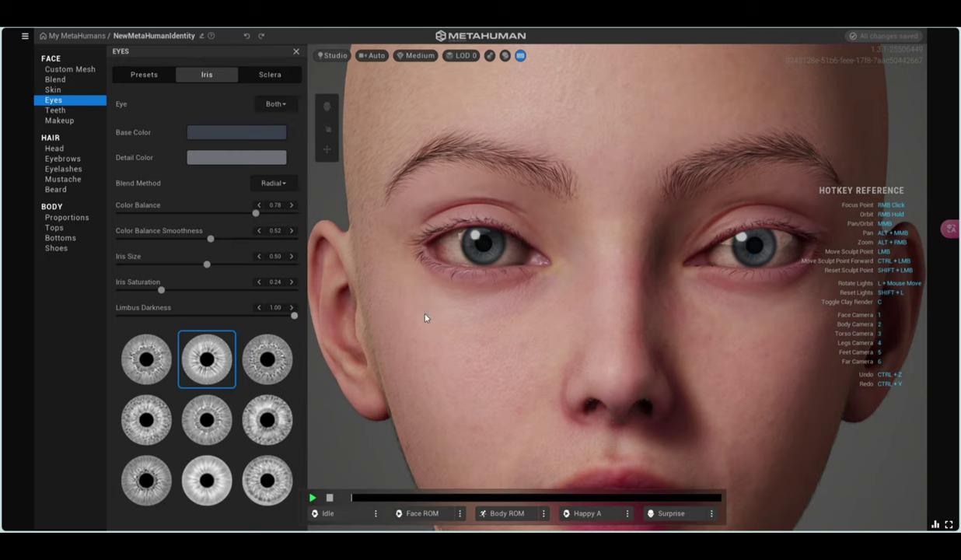
left_click(247, 37)
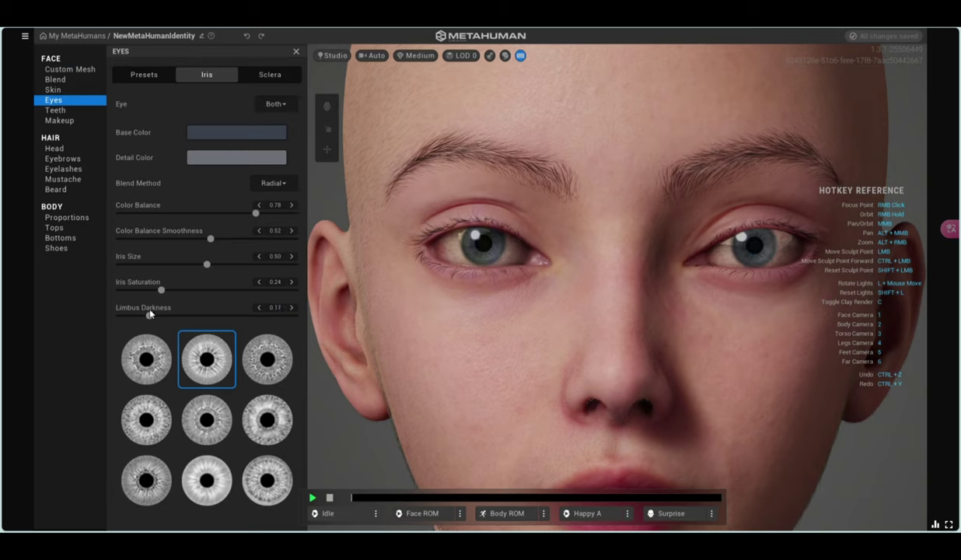
left_click_drag(150, 314, 161, 315)
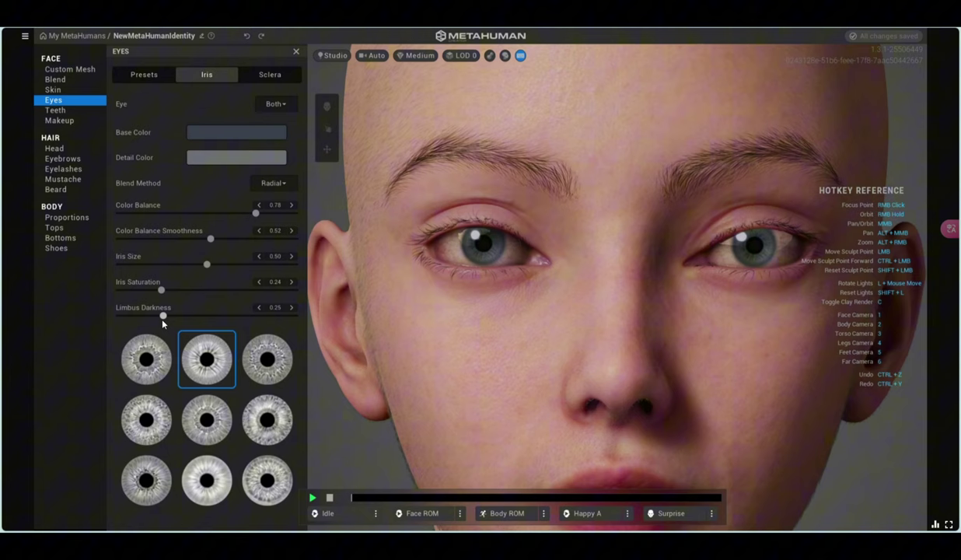
left_click(246, 36)
scroll(508, 228, "up", 2)
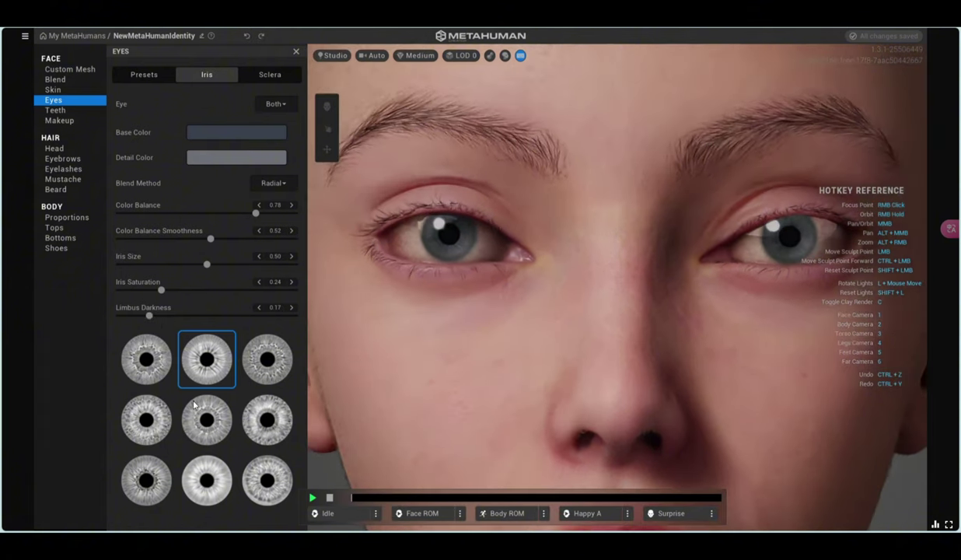
left_click(150, 361)
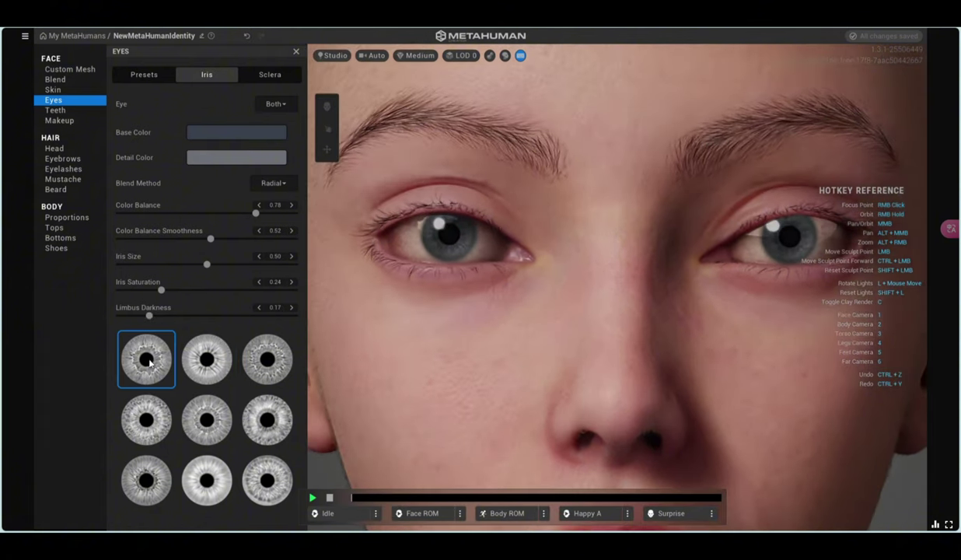
Step: Try eye Presets 006 and 005
left_click(143, 74)
left_click(242, 185)
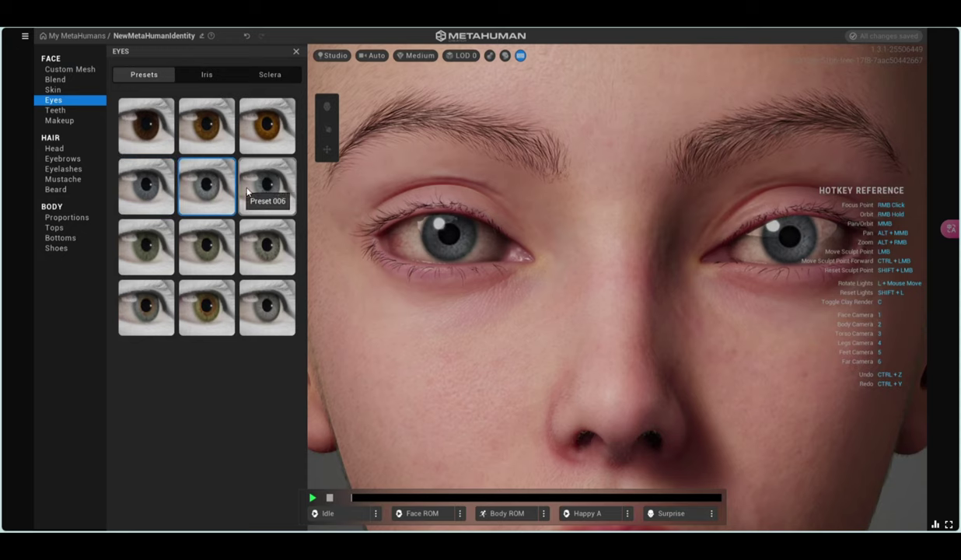
left_click(204, 199)
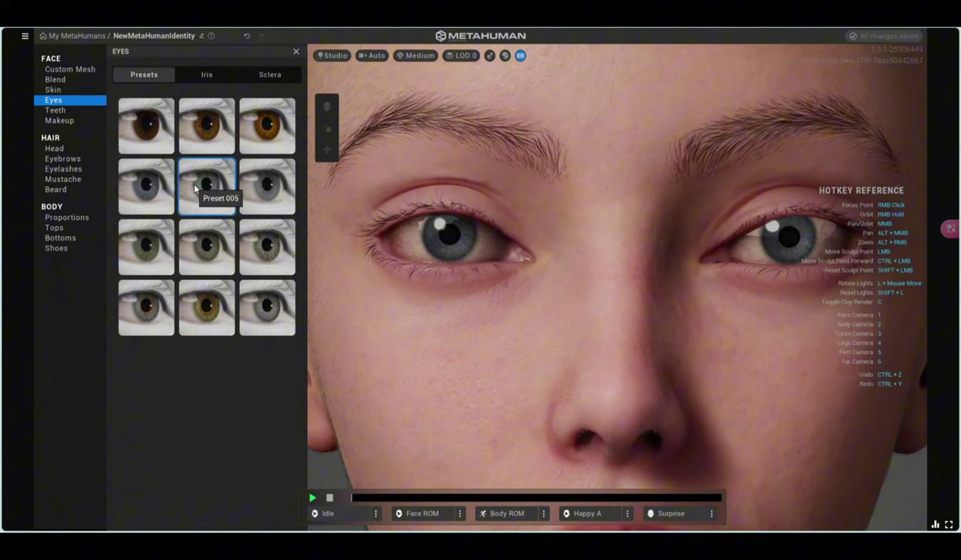
Step: Nudge the iris base colour to blue-grey, change the iris pattern, then reapply Preset 006
left_click(203, 74)
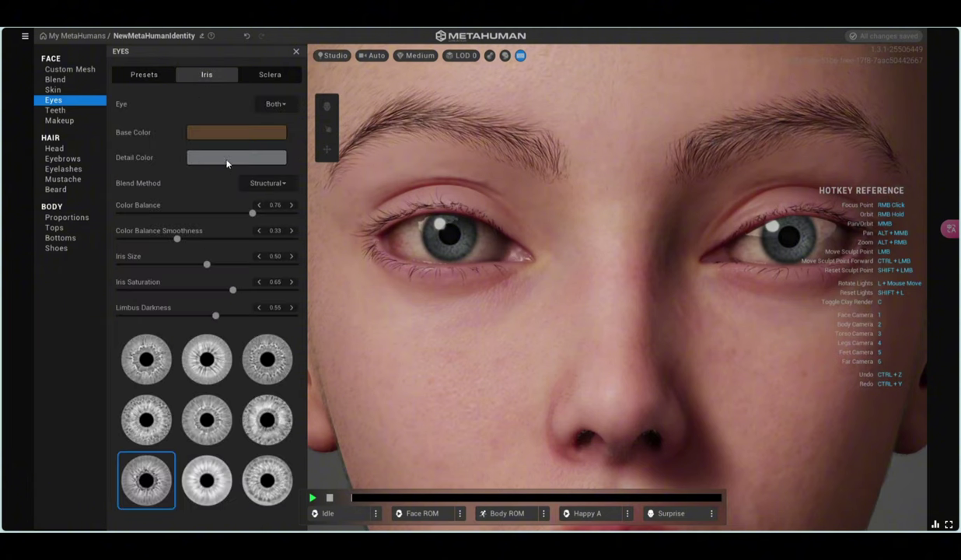
left_click(227, 133)
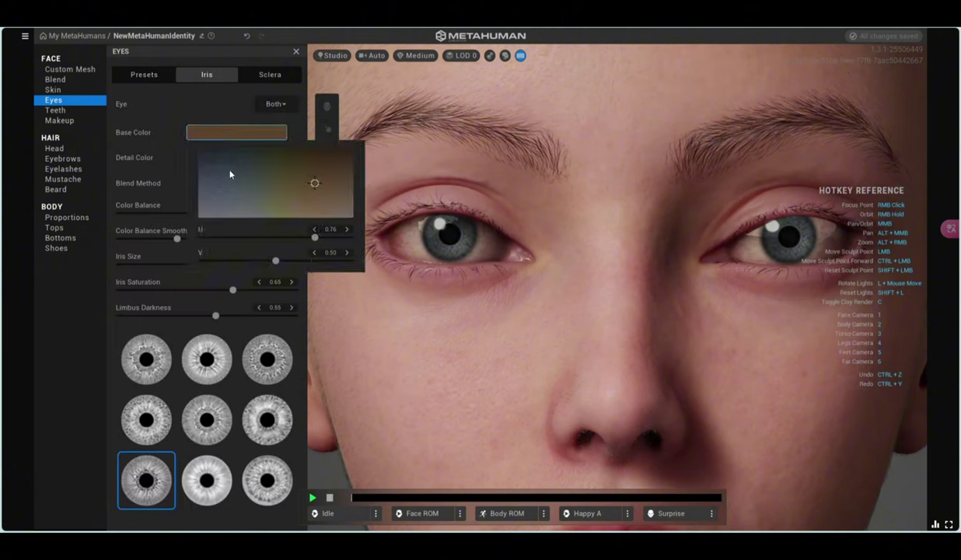
left_click_drag(230, 174, 234, 169)
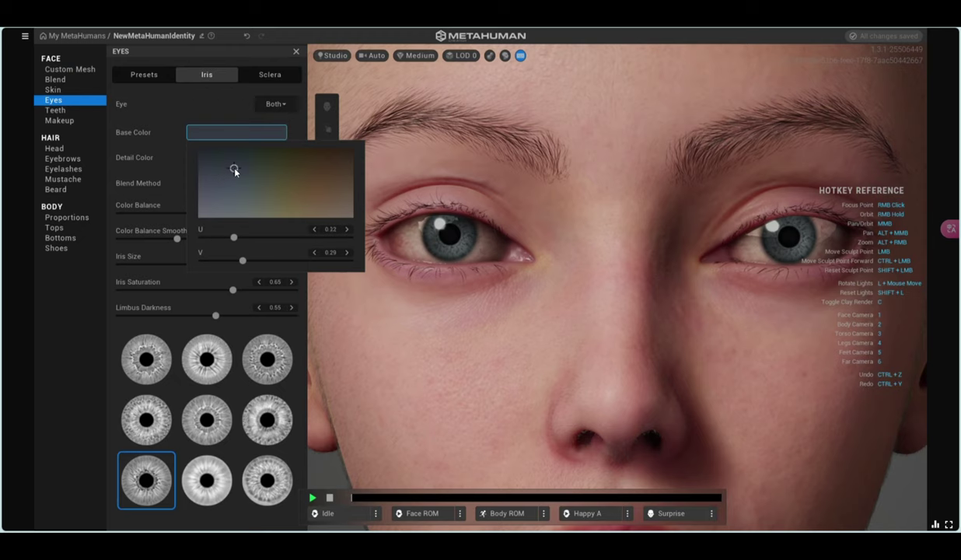
left_click(187, 167)
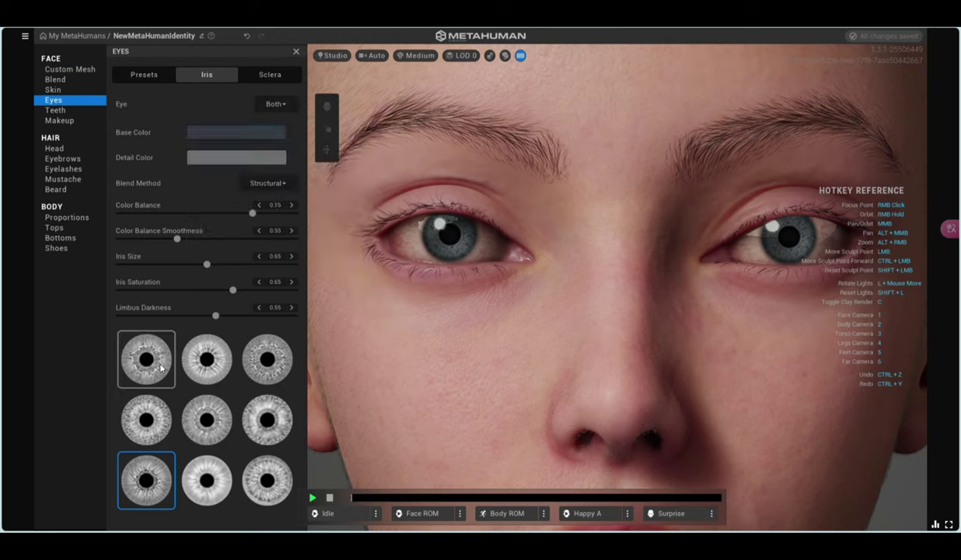
left_click(155, 412)
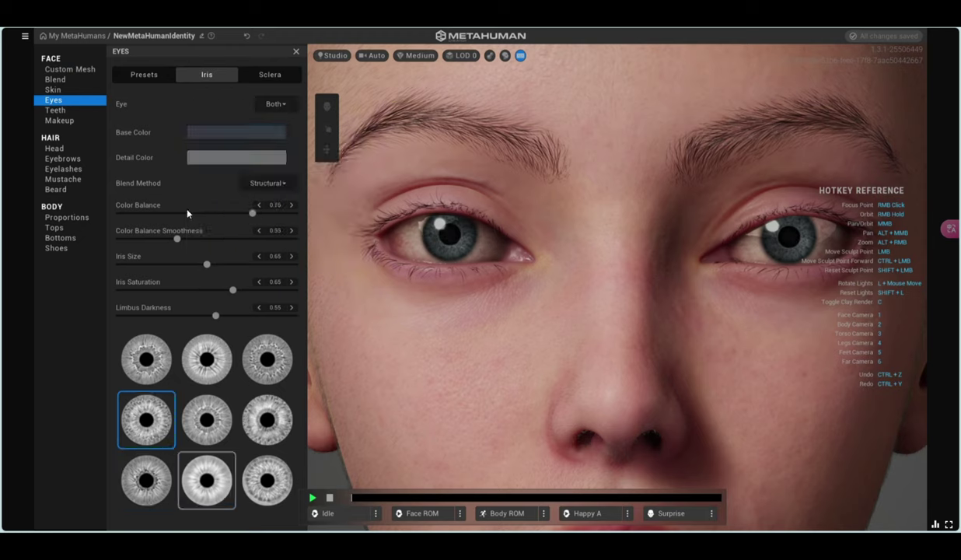
left_click(151, 81)
left_click(263, 187)
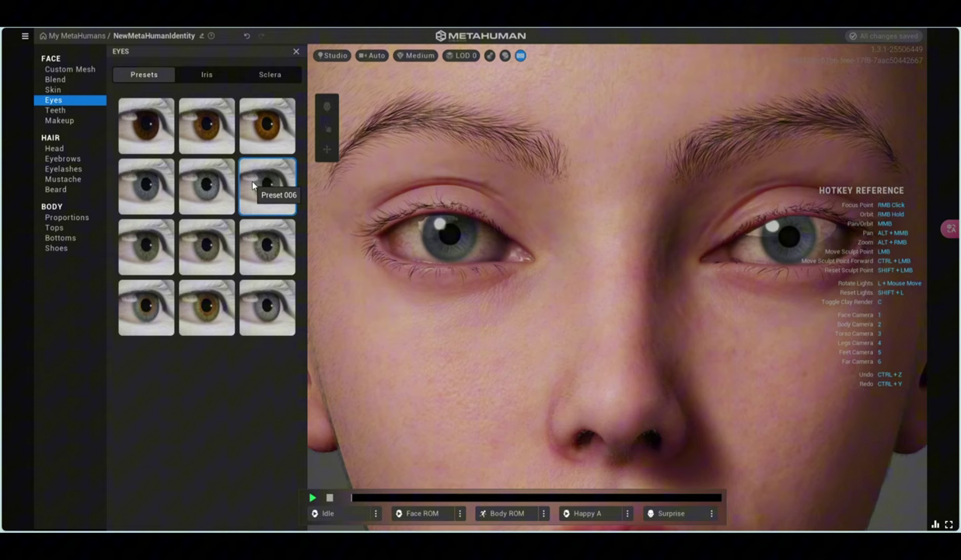
Step: Browse the iris patterns, settle on the middle-left one, and raise Iris Saturation to 1.00
left_click(207, 73)
left_click(156, 358)
left_click(140, 403)
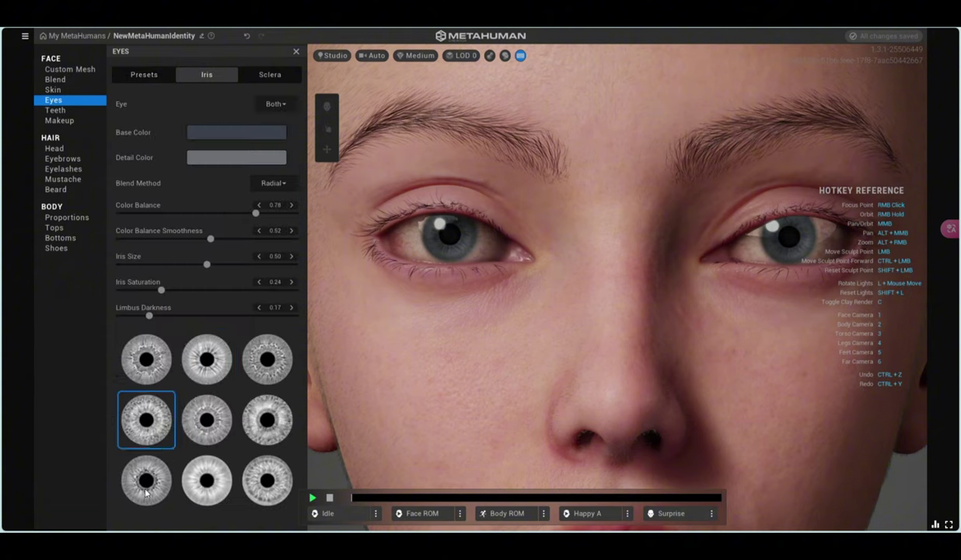
left_click(140, 473)
left_click(205, 483)
left_click(262, 481)
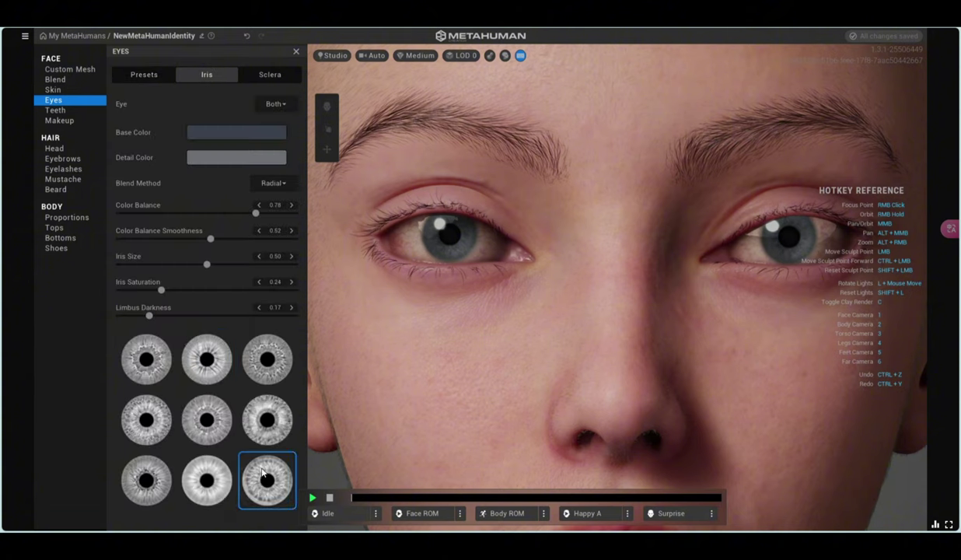
left_click(258, 412)
left_click(216, 417)
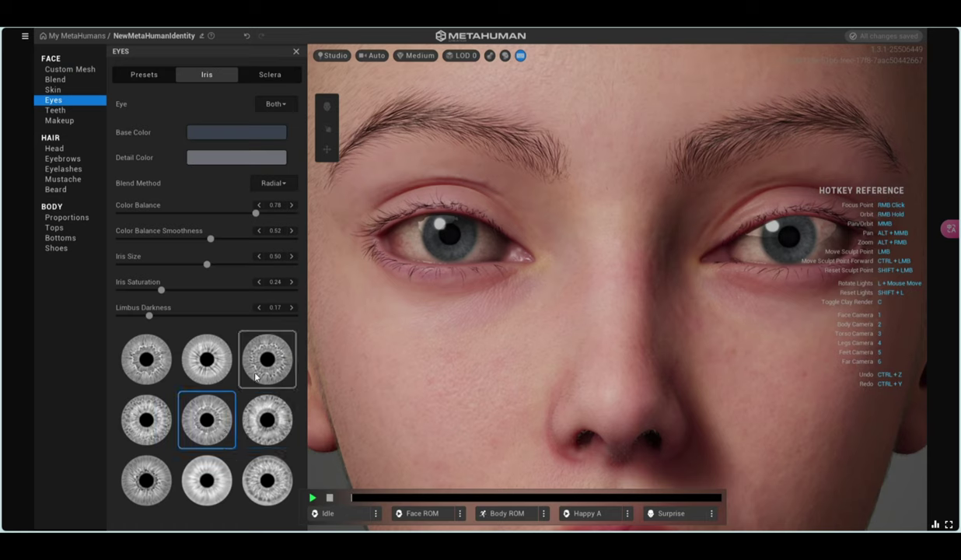
left_click(256, 377)
left_click(162, 405)
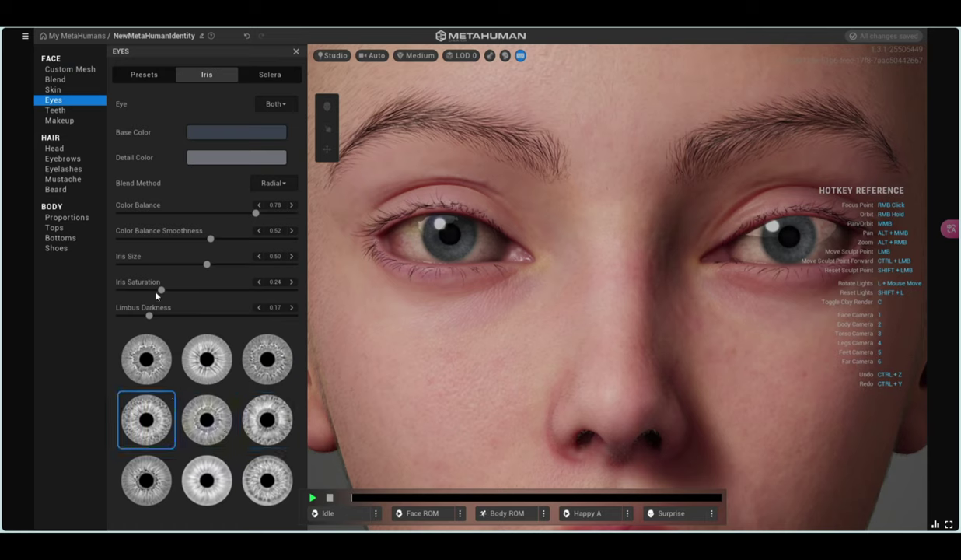
left_click_drag(196, 291, 305, 288)
scroll(523, 199, "down", 5)
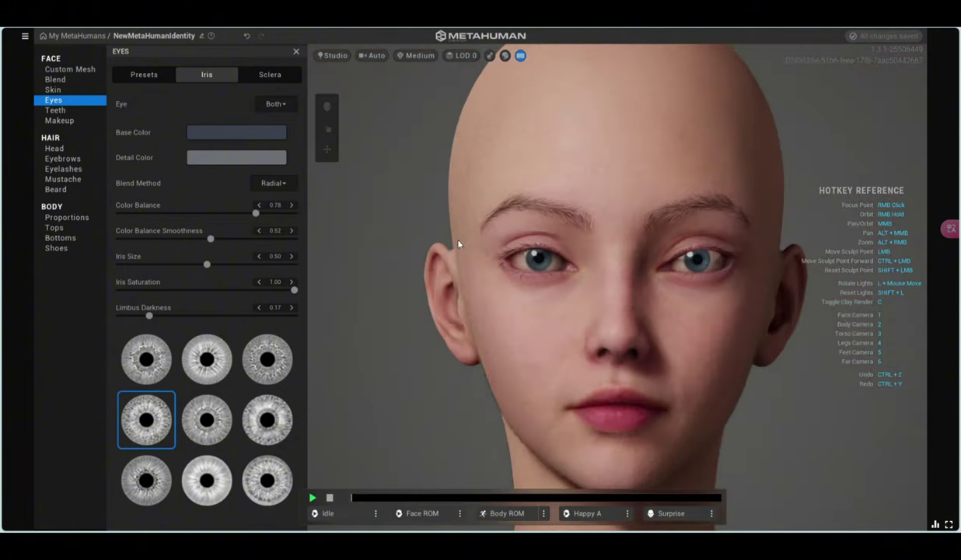
Step: Set Iris Saturation to 0.47 and revert a Smoothness test back to 0.52
left_click(246, 36)
left_click_drag(203, 292, 201, 287)
left_click_drag(212, 240, 222, 239)
scroll(435, 189, "up", 2)
scroll(636, 276, "up", 1)
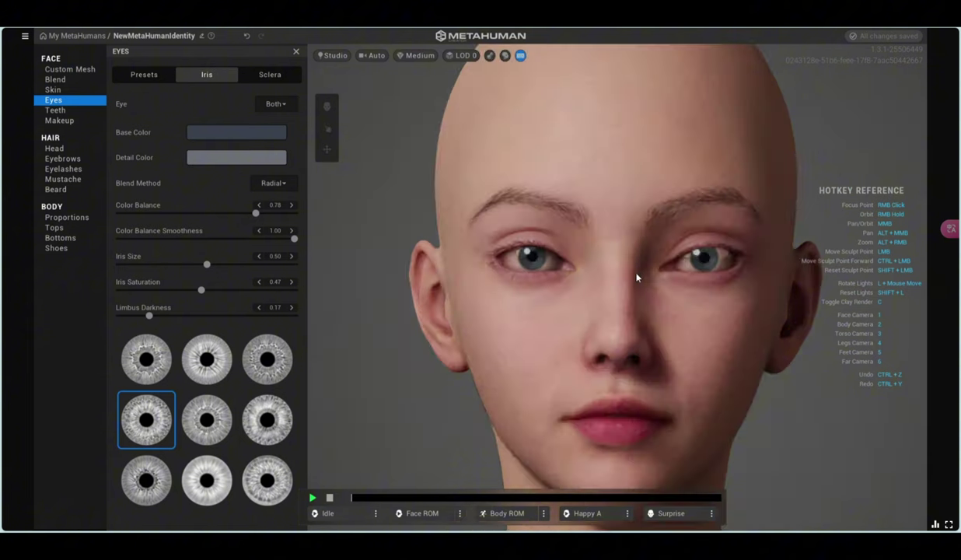
scroll(636, 277, "up", 2)
left_click(248, 35)
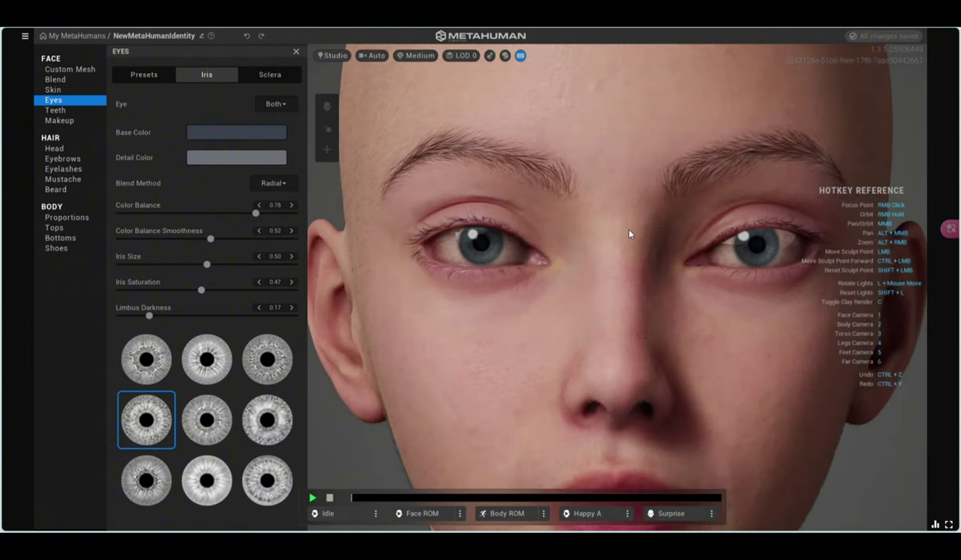
scroll(630, 233, "up", 2)
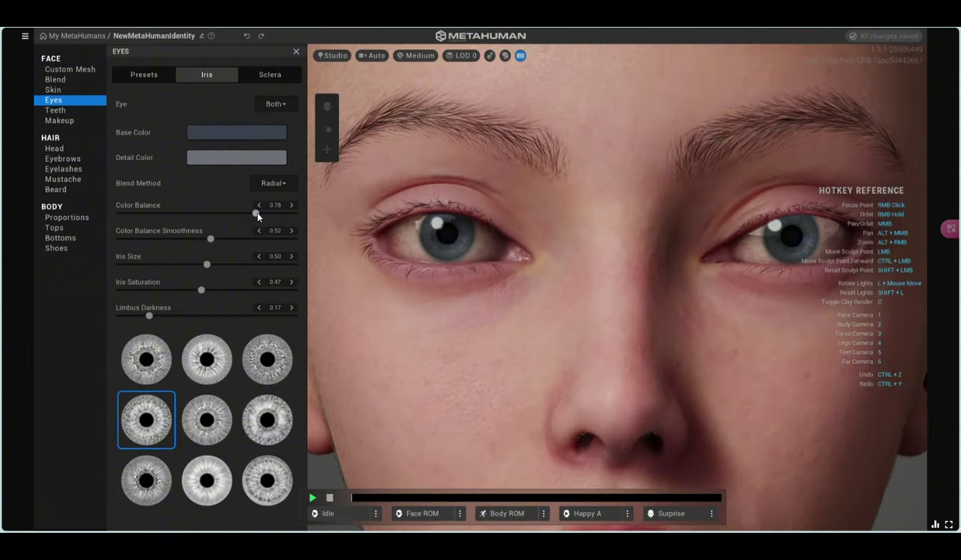
Step: Test a lower Color Balance, restore it to 0.78, and preview several iris patterns
mouse_move(258, 217)
left_mouse_down()
mouse_move(302, 209)
mouse_move(120, 223)
left_mouse_up()
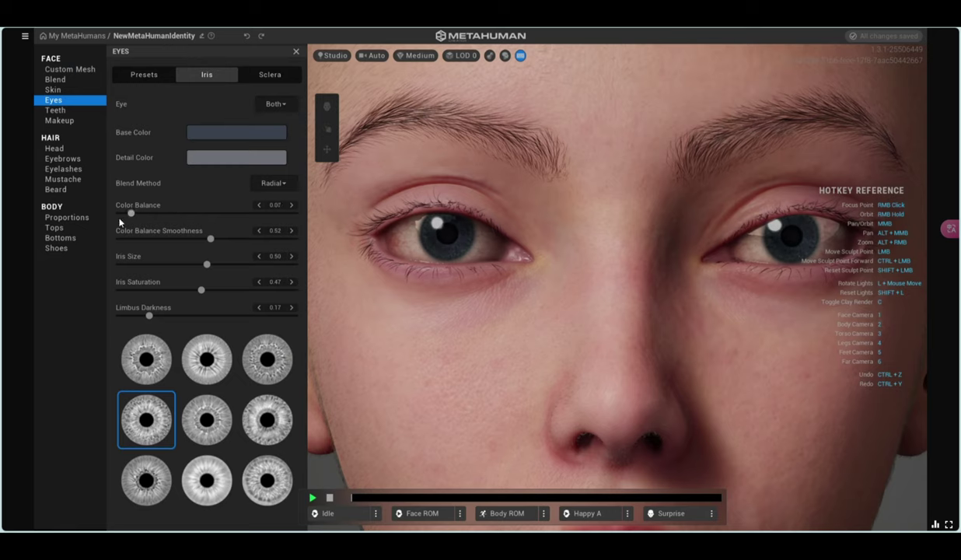
scroll(487, 192, "down", 2)
scroll(486, 192, "down", 2)
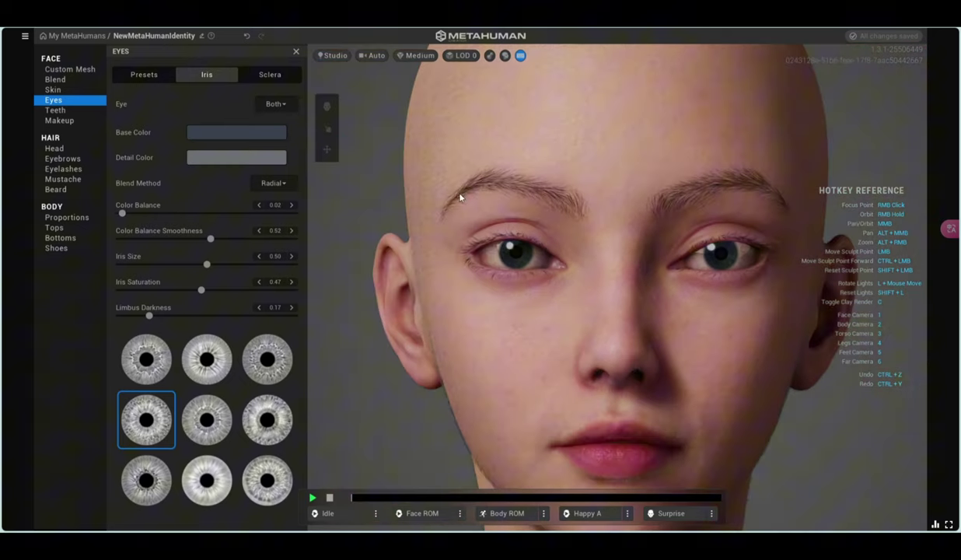
left_click(247, 36)
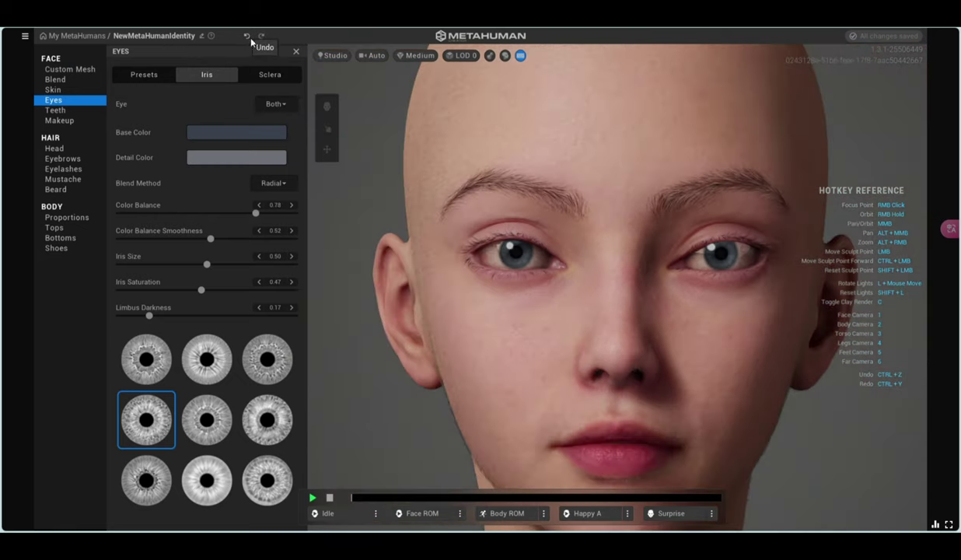
left_click(267, 359)
scroll(607, 257, "up", 2)
scroll(547, 264, "up", 2)
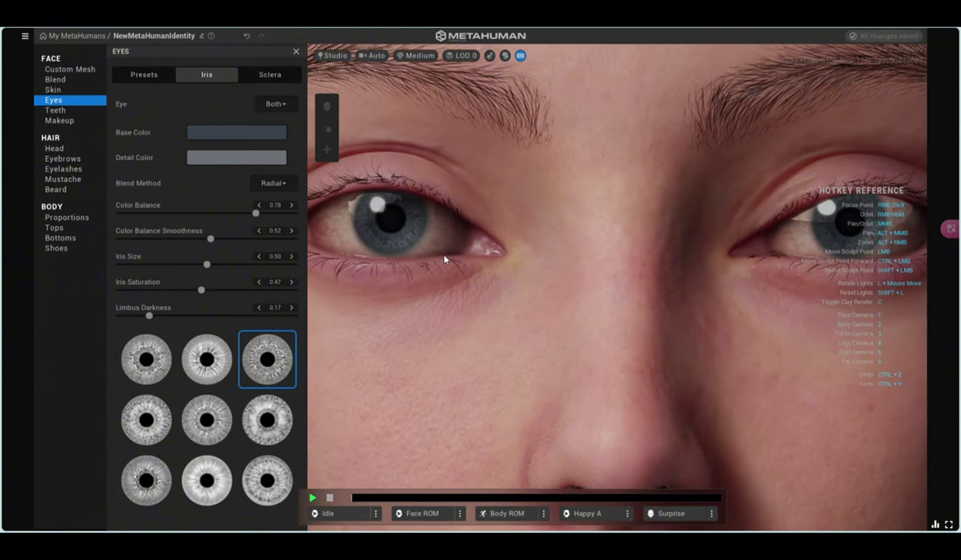
left_click(255, 471)
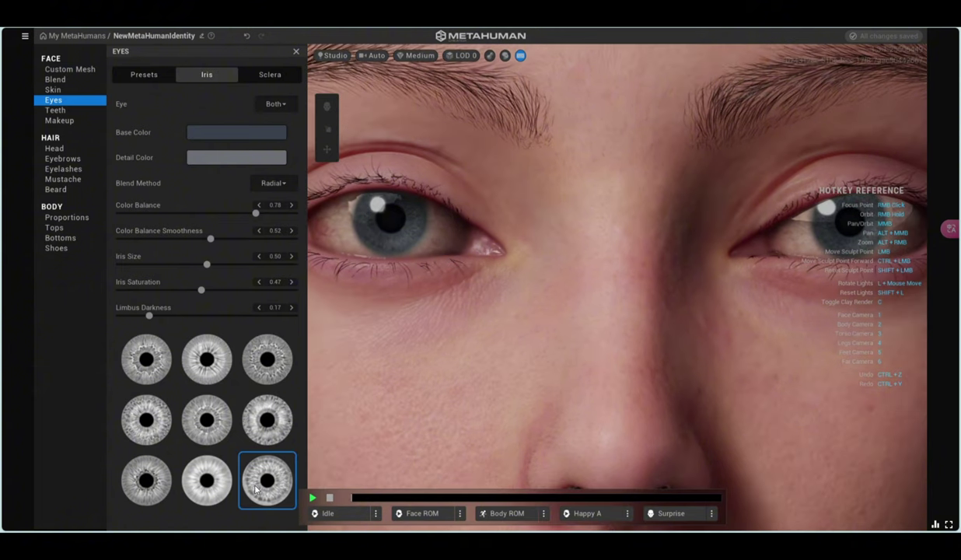
left_click(207, 477)
left_click(160, 485)
Step: Compare the iris texture presets and settle on the top-right pattern
left_click(163, 399)
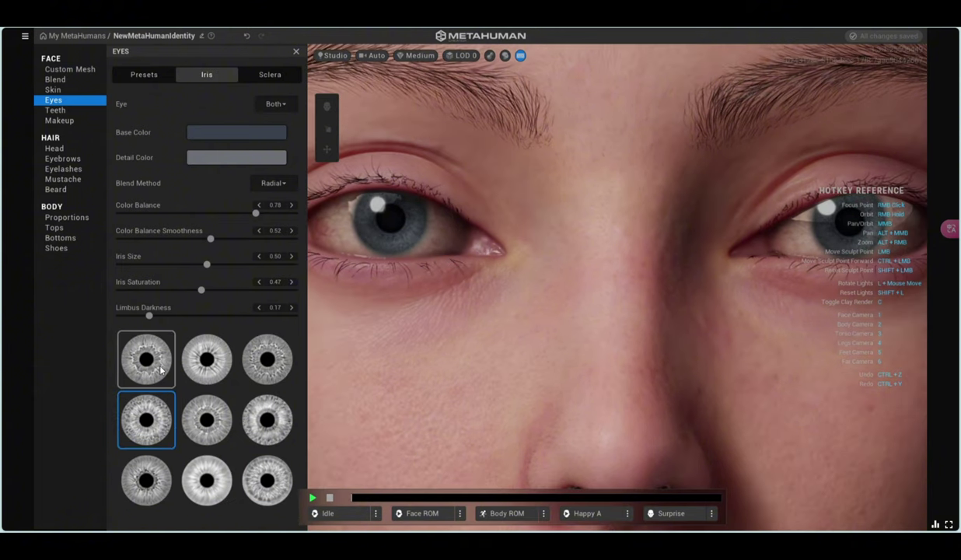
left_click(155, 356)
left_click(206, 359)
left_click(206, 418)
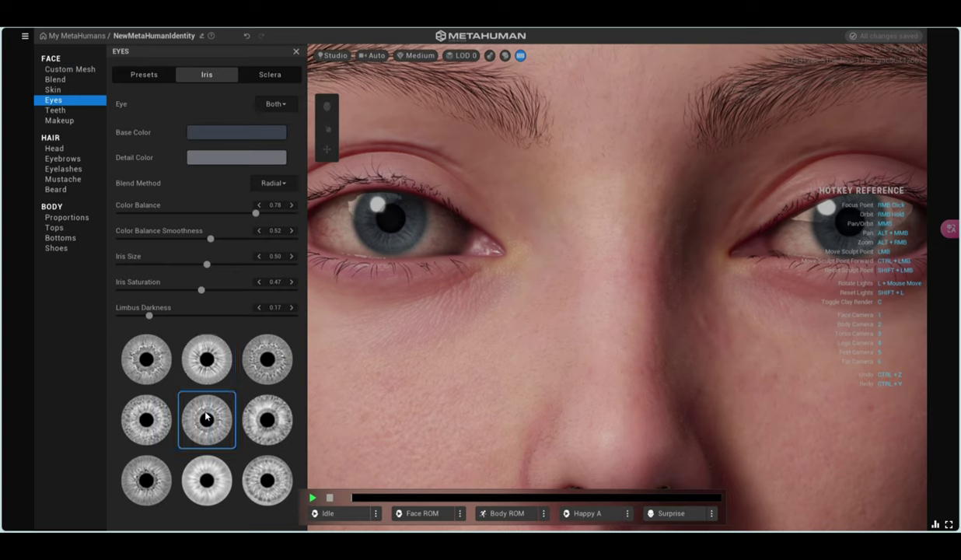
left_click(259, 459)
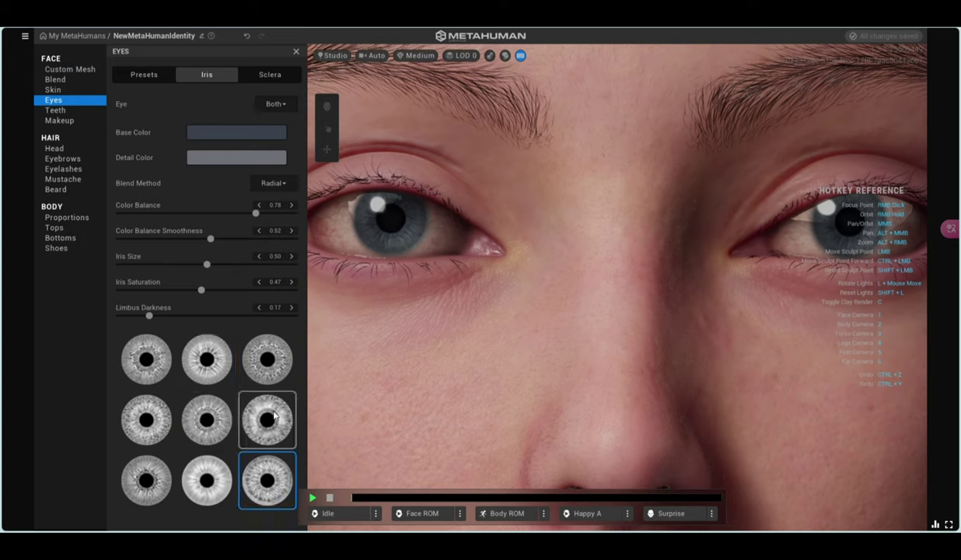
left_click(267, 402)
left_click(272, 350)
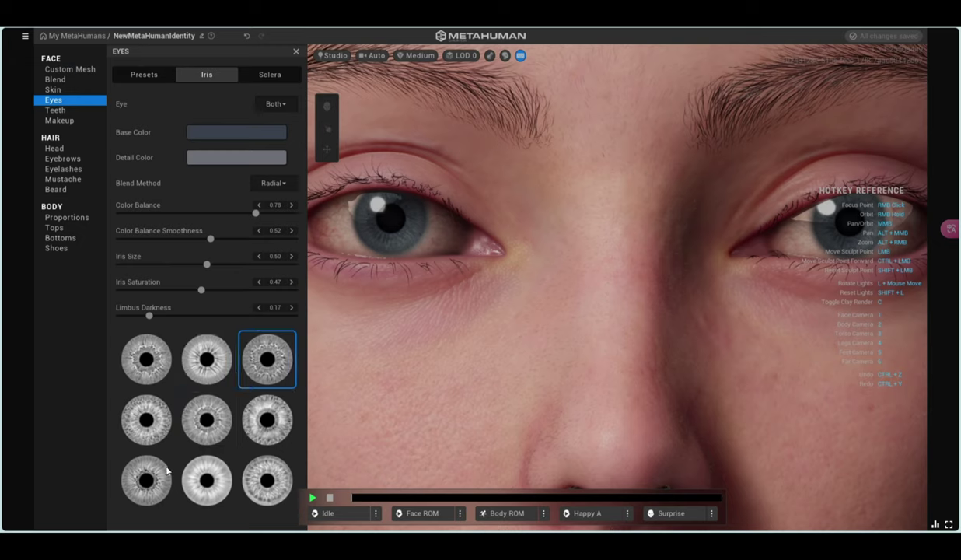
left_click(259, 468)
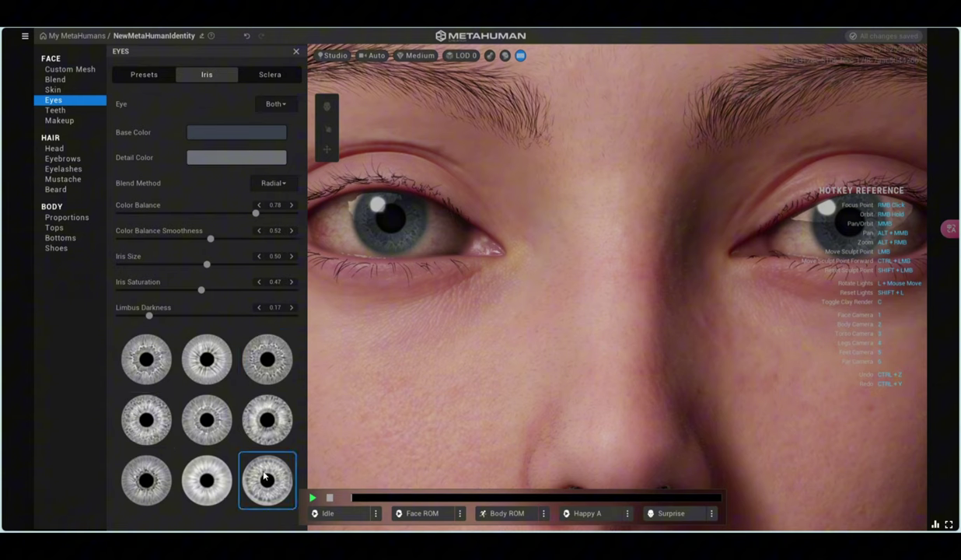
left_click(278, 360)
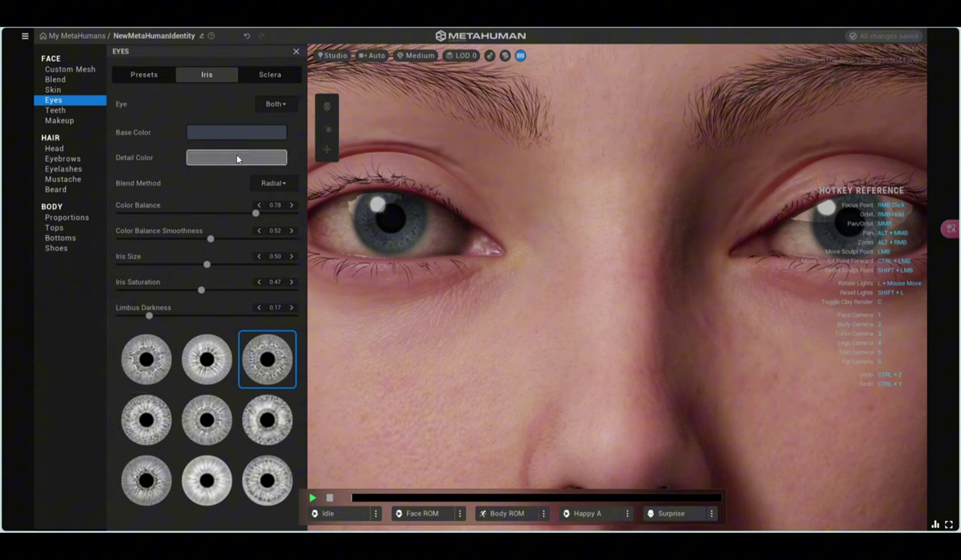
Step: Check the iris Base Color picker without changes, then switch to the Sclera settings
left_click(228, 152)
left_click(233, 130)
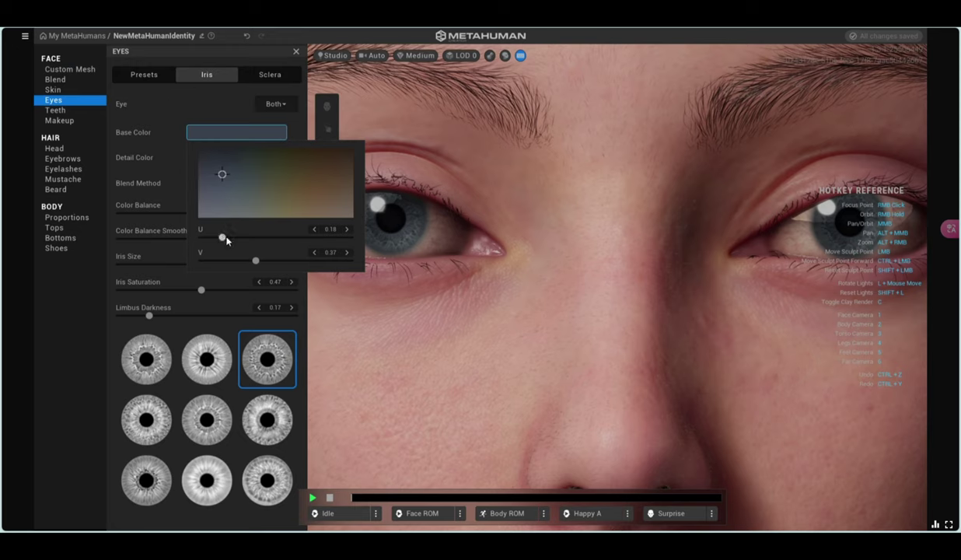
left_click(240, 34)
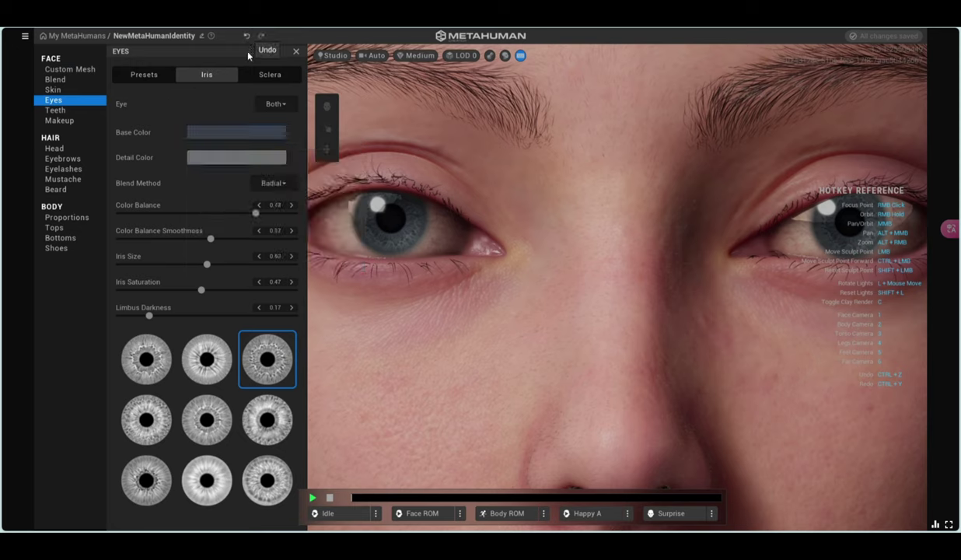
left_click(262, 76)
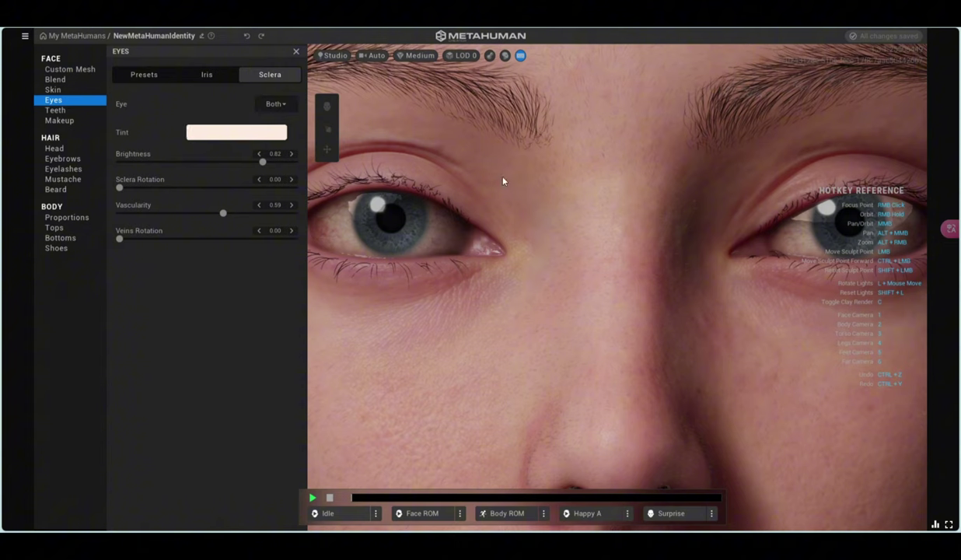
Step: Tint the sclera a paler pinkish white, with Brightness ending at 1.00
scroll(553, 162, "down", 5)
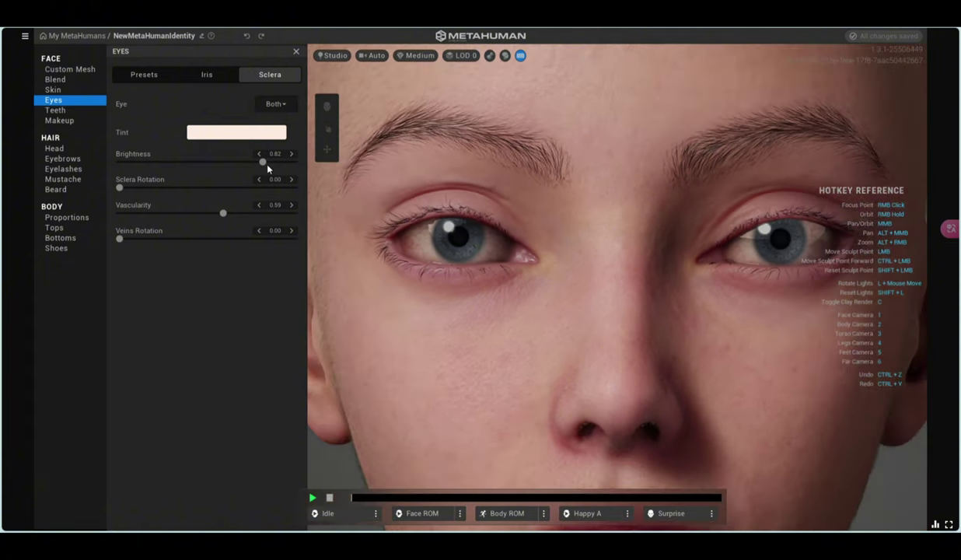
left_click(257, 133)
mouse_move(303, 197)
left_mouse_down()
mouse_move(303, 219)
mouse_move(210, 184)
mouse_move(209, 211)
mouse_move(249, 191)
mouse_move(255, 209)
left_mouse_up()
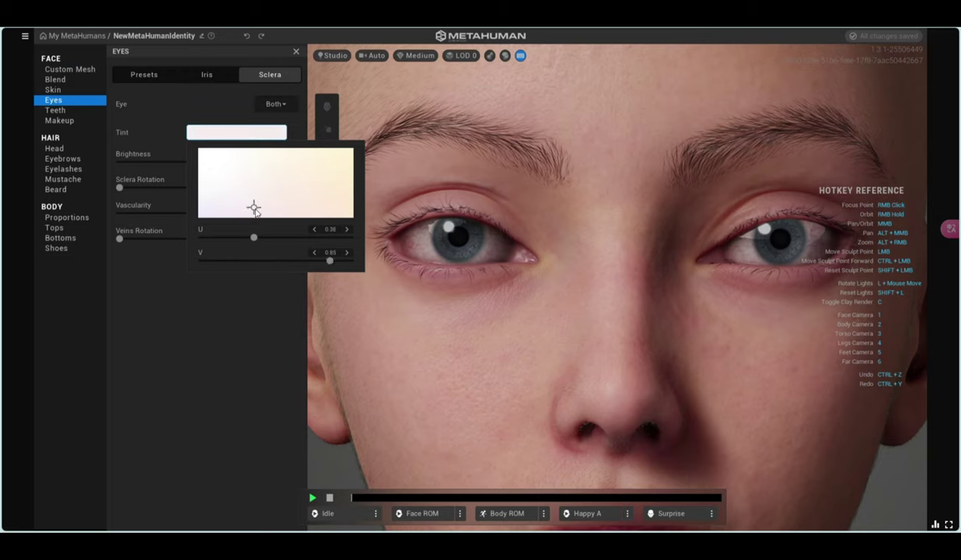
scroll(501, 256, "down", 2)
scroll(623, 292, "down", 2)
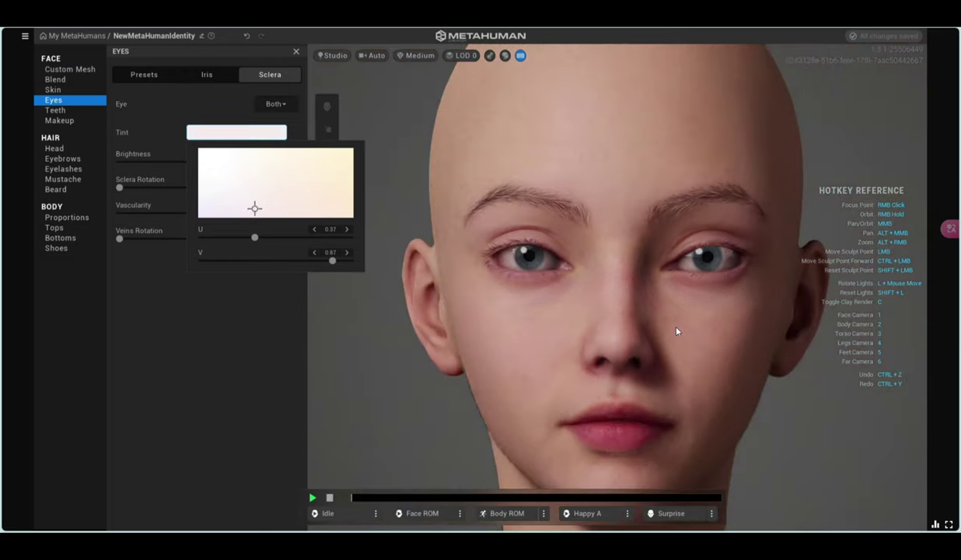
left_click(241, 281)
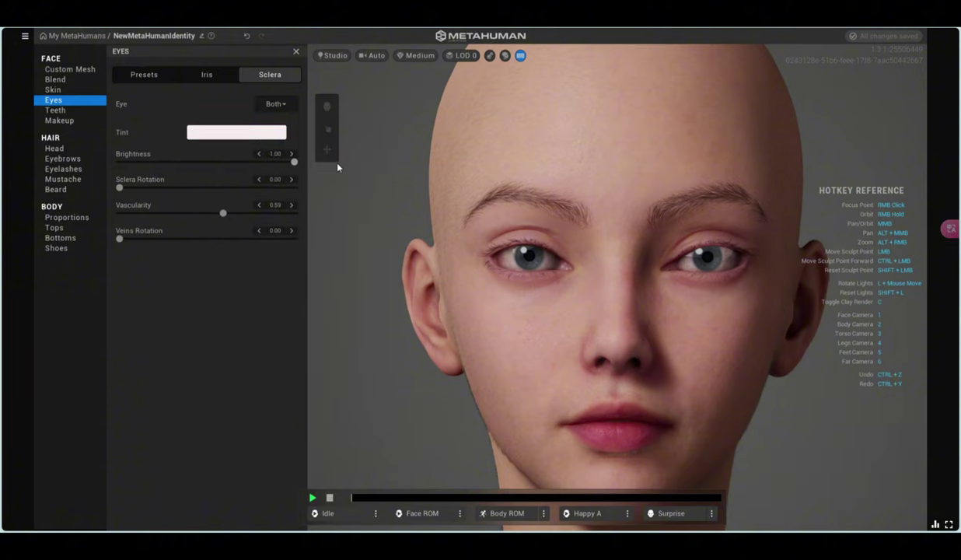
scroll(661, 257, "up", 3)
scroll(680, 272, "up", 3)
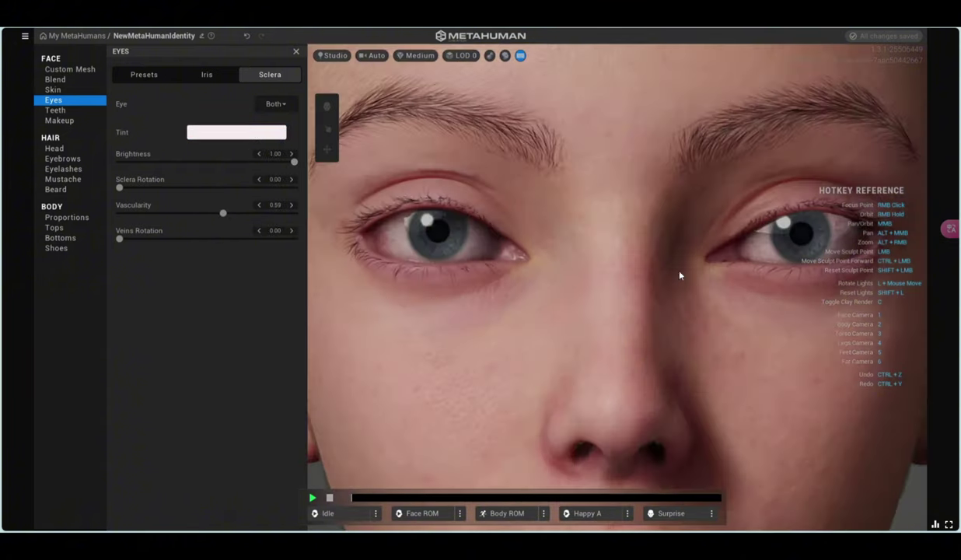
scroll(403, 255, "up", 2)
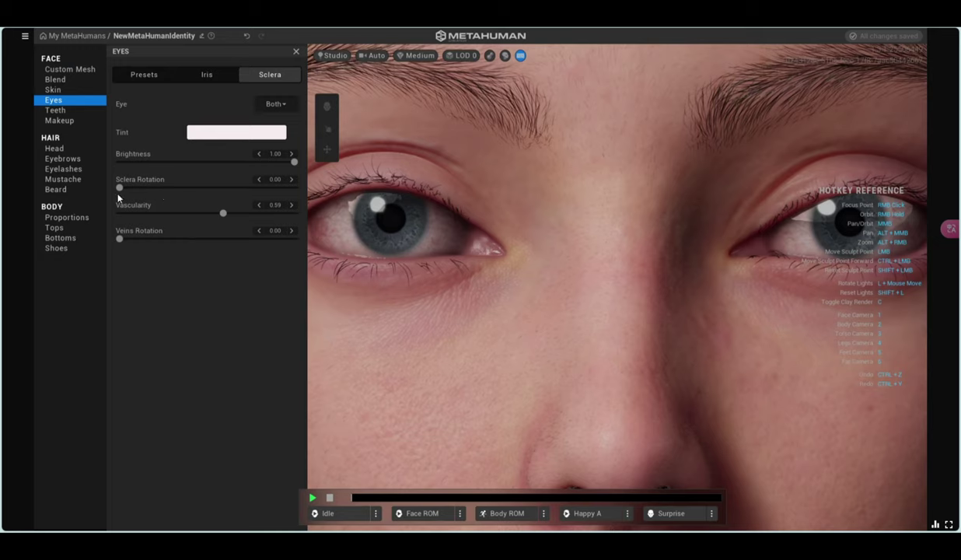
Step: Raise sclera Vascularity to 1.00, then lower it to fade the eye veins
mouse_move(187, 214)
left_mouse_down()
mouse_move(17, 228)
mouse_move(352, 230)
left_mouse_up()
scroll(383, 185, "down", 5)
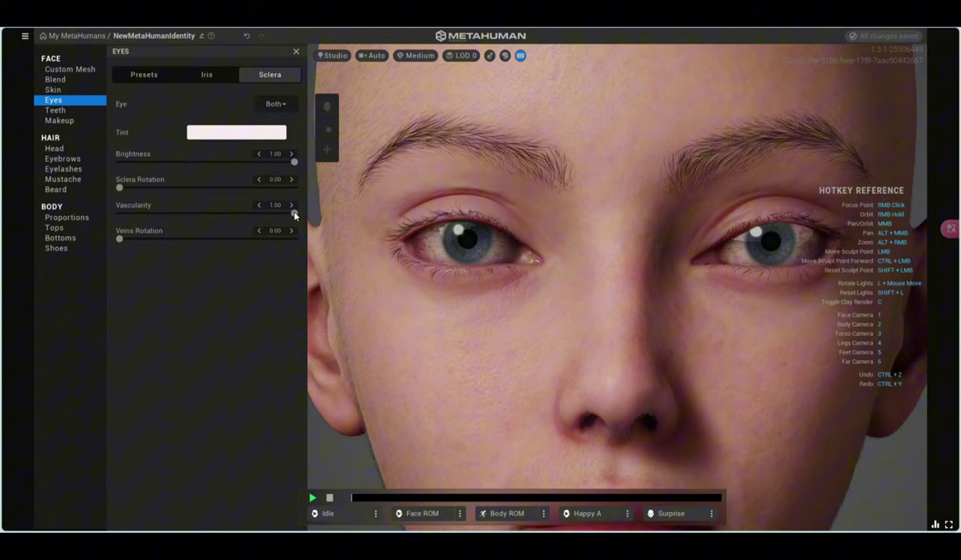
mouse_move(294, 215)
left_mouse_down()
mouse_move(113, 210)
mouse_move(99, 223)
mouse_move(189, 220)
left_mouse_up()
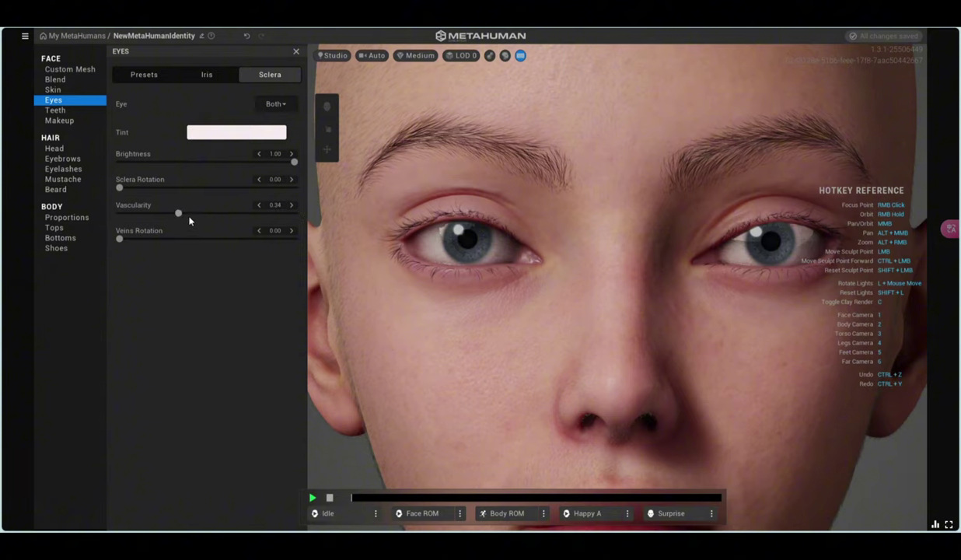
scroll(474, 210, "down", 3)
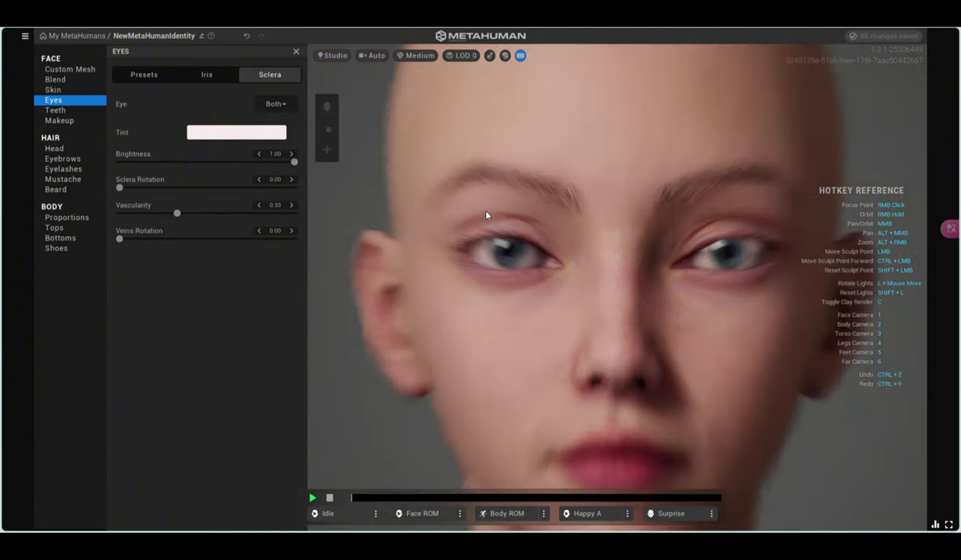
scroll(506, 287, "up", 3)
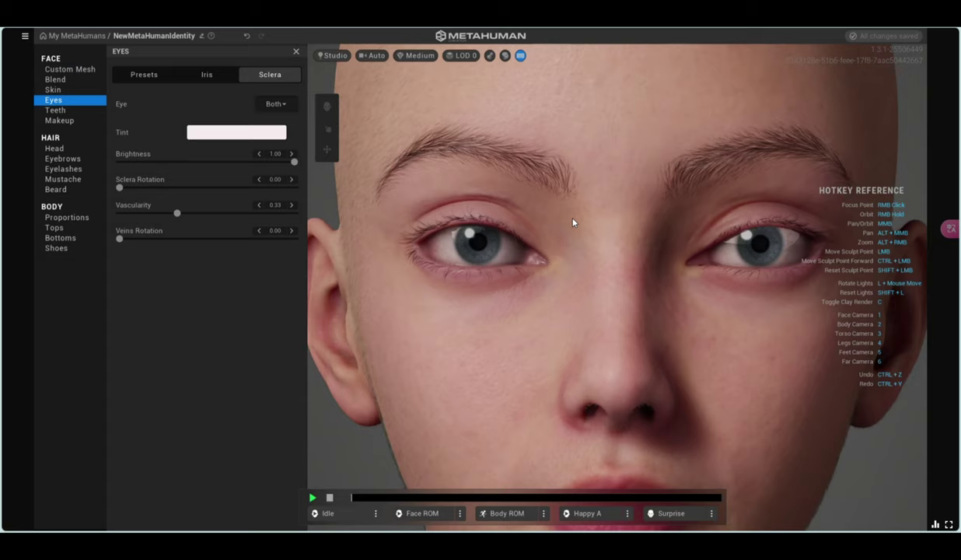
scroll(573, 222, "down", 5)
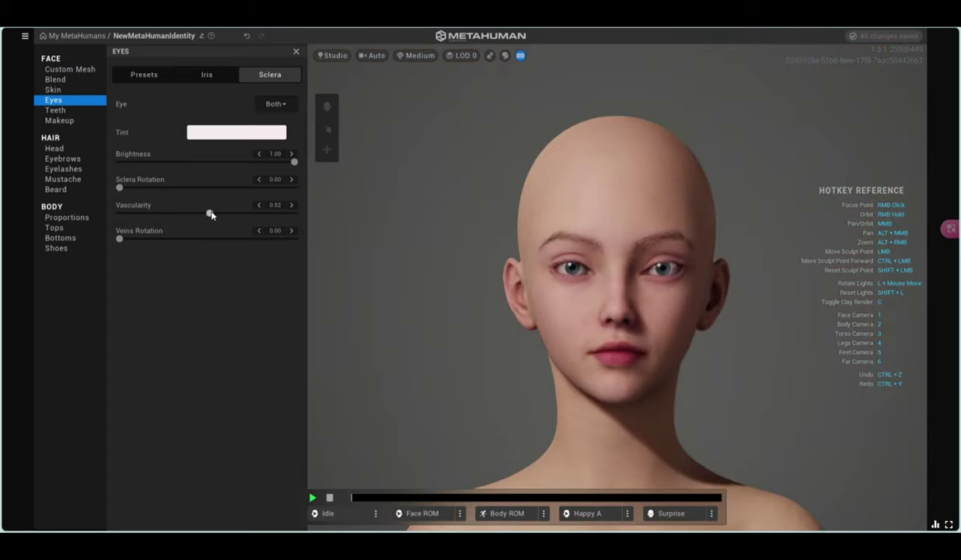
scroll(661, 315, "up", 2)
scroll(558, 311, "up", 2)
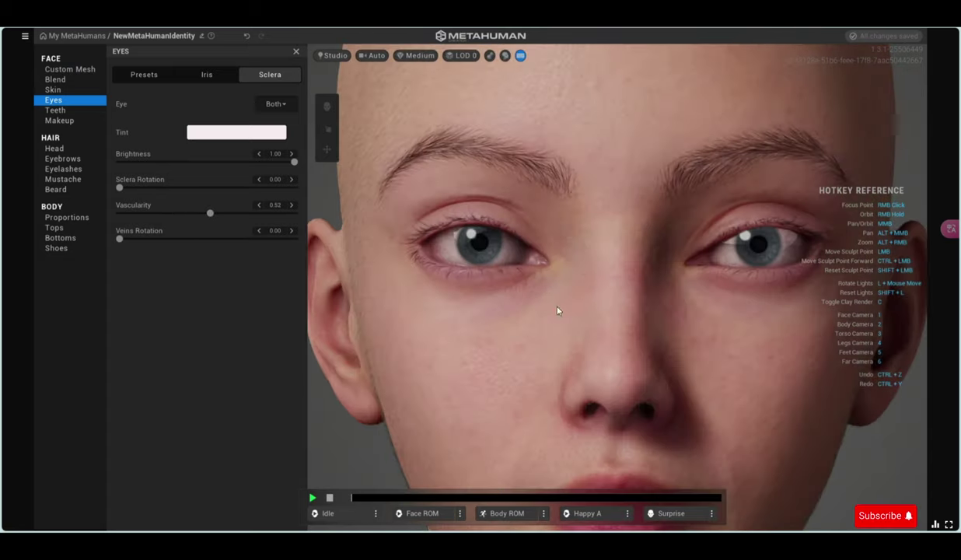
scroll(433, 302, "up", 2)
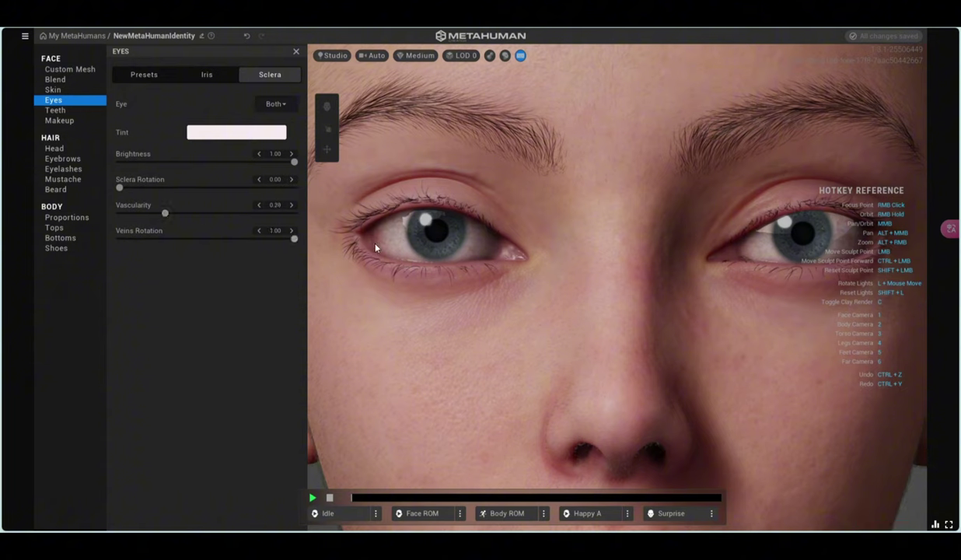
scroll(646, 233, "down", 1)
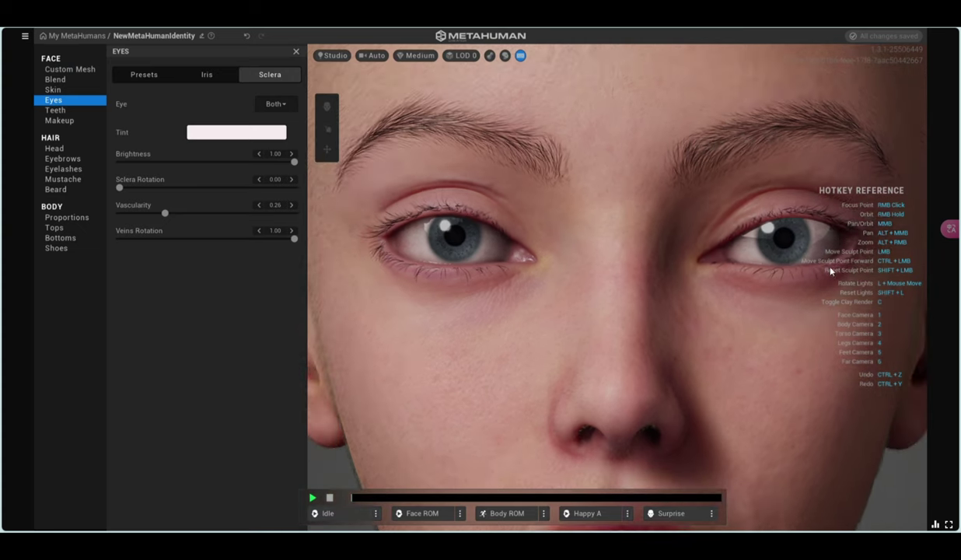
scroll(480, 256, "down", 1)
scroll(494, 263, "down", 1)
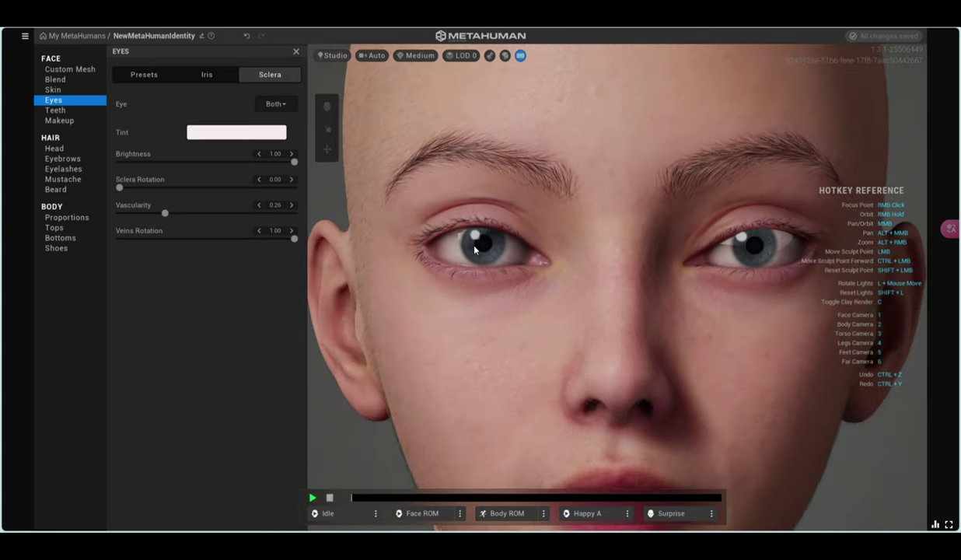
Step: Reset the sclera Veins Rotation to 0.00
left_click_drag(294, 239, 124, 247)
scroll(575, 191, "down", 1)
scroll(685, 226, "down", 1)
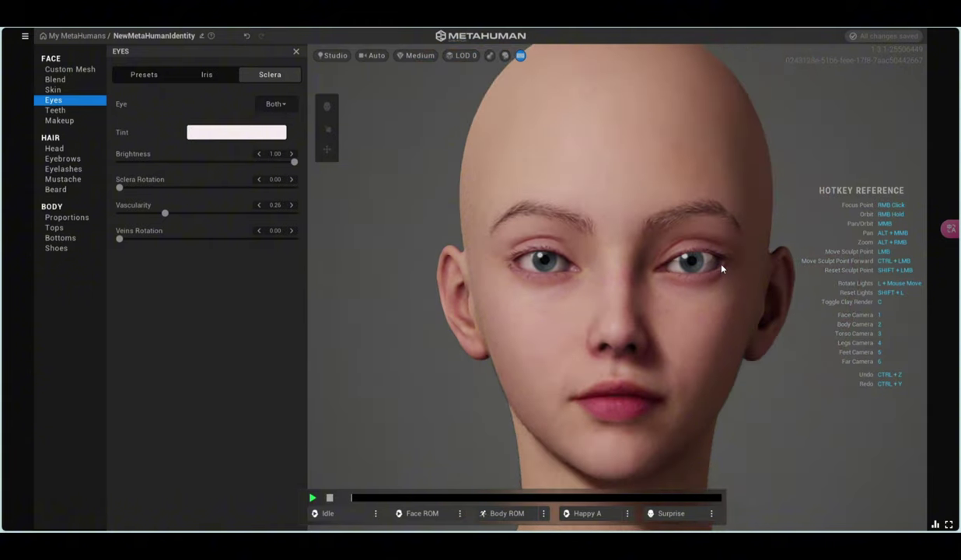
scroll(696, 256, "up", 2)
scroll(696, 255, "up", 1)
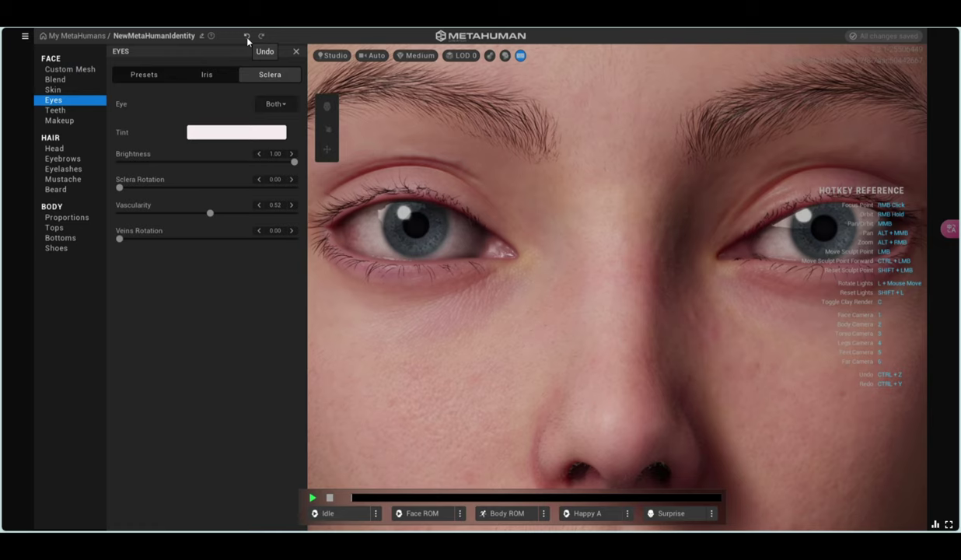
scroll(611, 146, "down", 2)
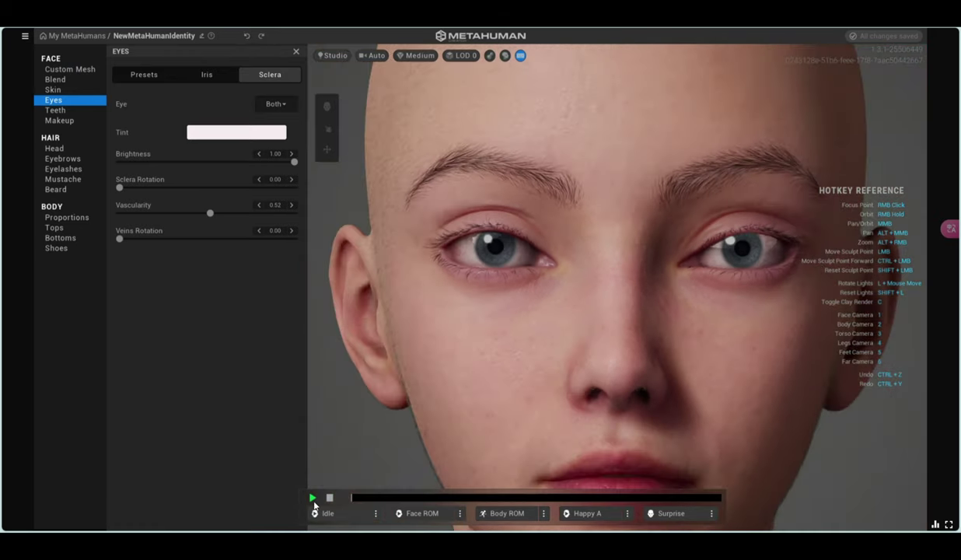
Step: Preview the Idle animation, then undo the last two sclera adjustments
left_click(313, 500)
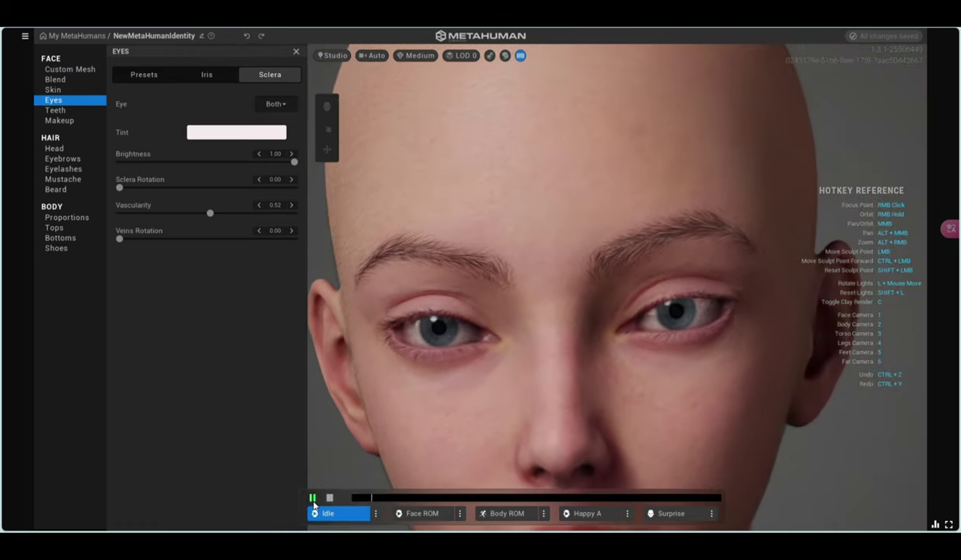
left_click(312, 498)
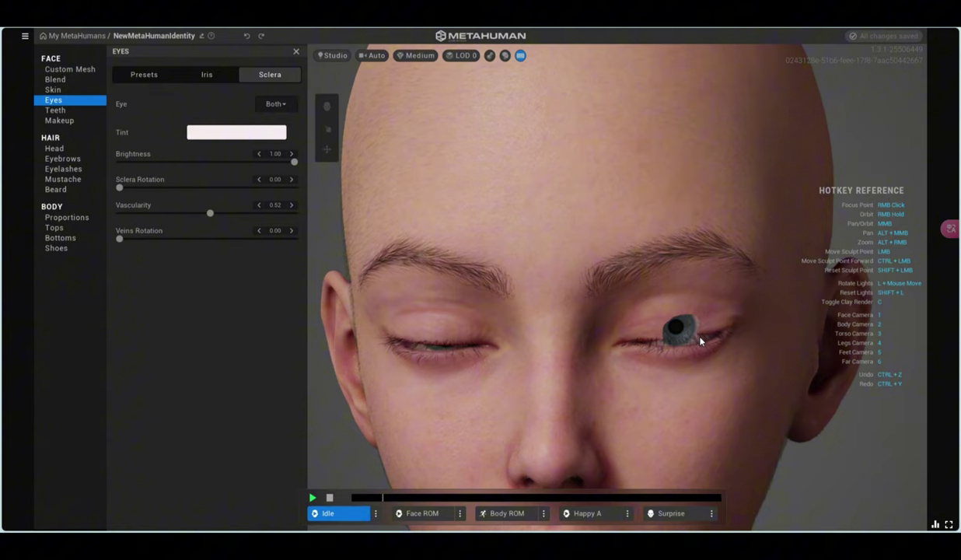
scroll(694, 315, "up", 2)
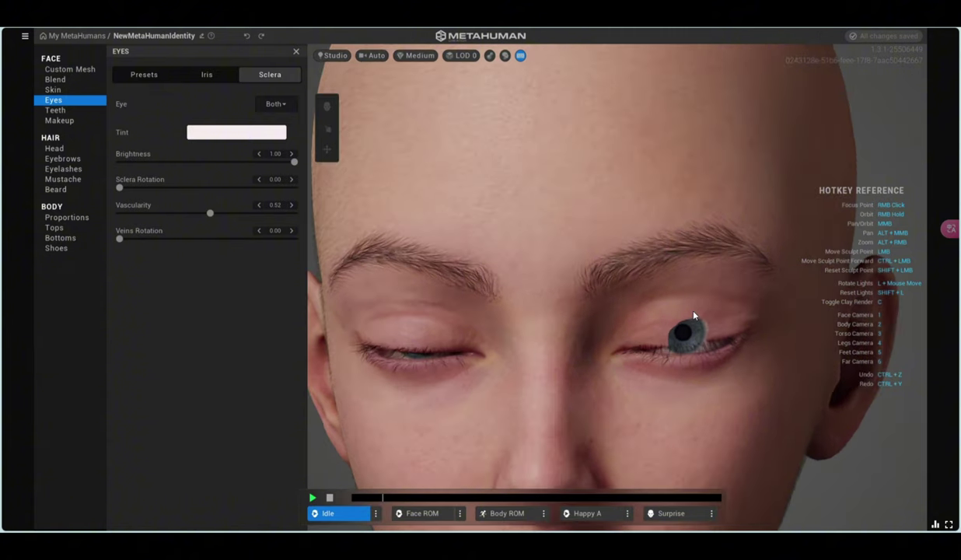
left_click(246, 35)
left_click(330, 499)
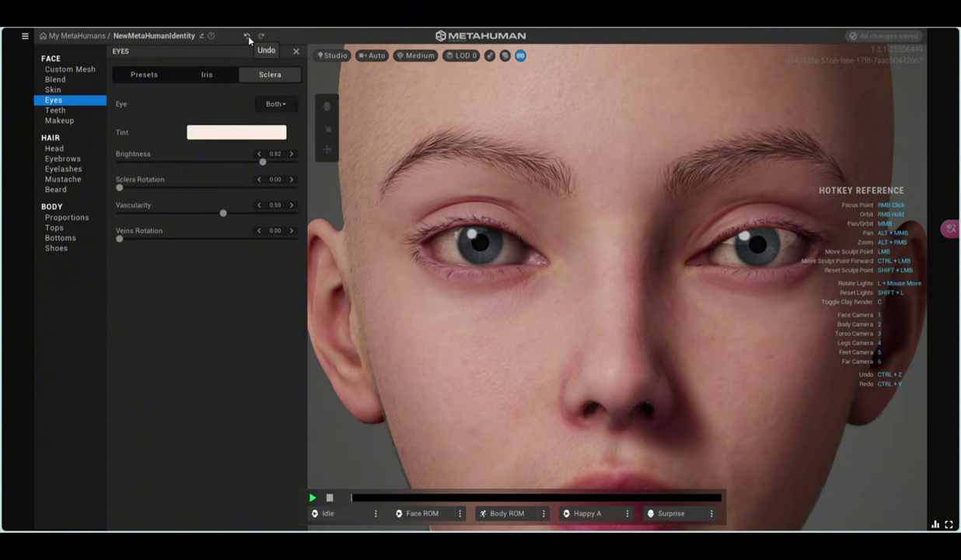
left_click(247, 37)
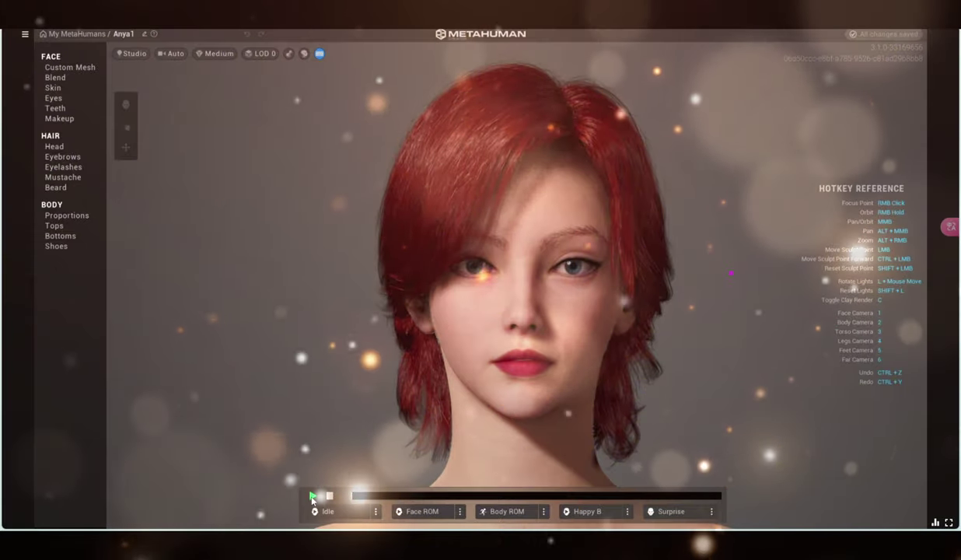
Step: Play Anya1's Idle animation and orbit to view the red hair from side and back
left_click(312, 496)
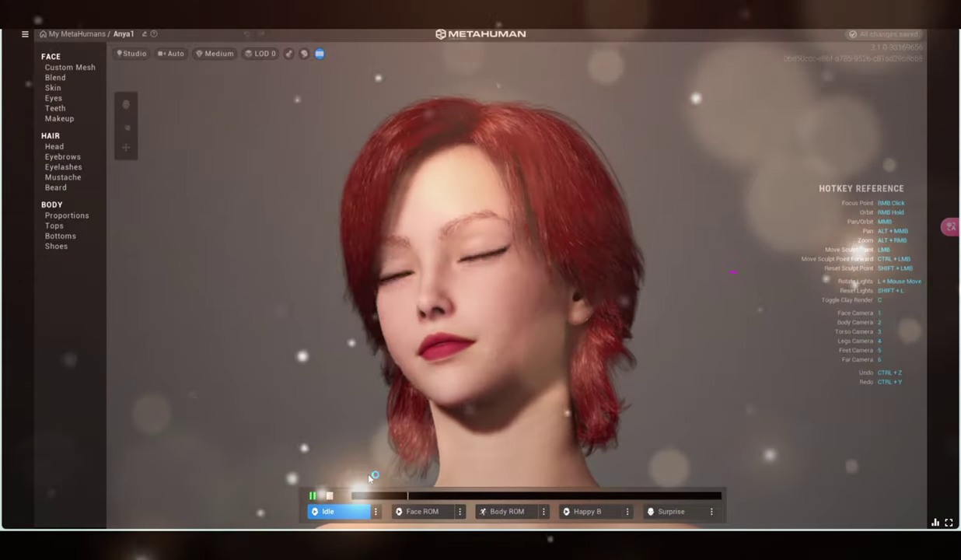
right_click_drag(395, 477, 645, 370)
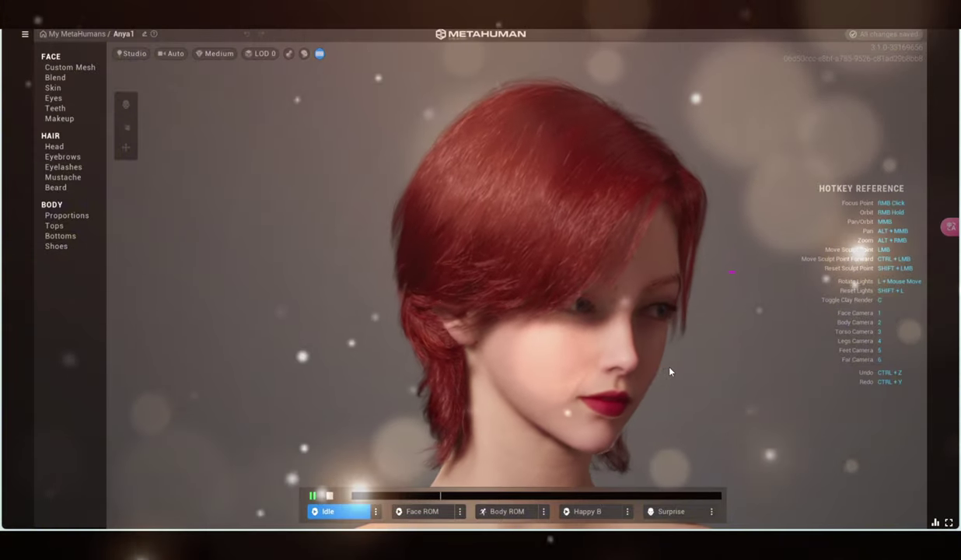
right_click_drag(674, 373, 550, 373)
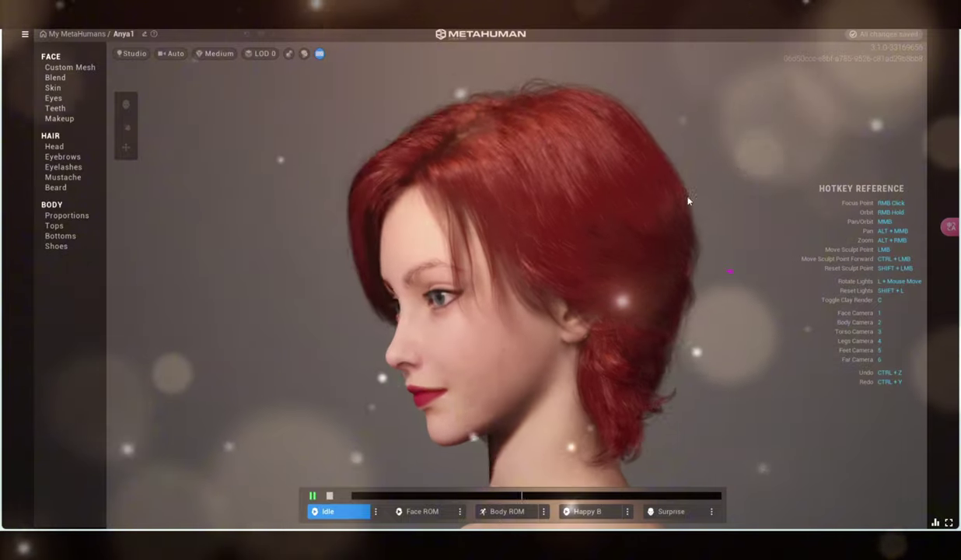
right_click_drag(689, 311, 321, 302)
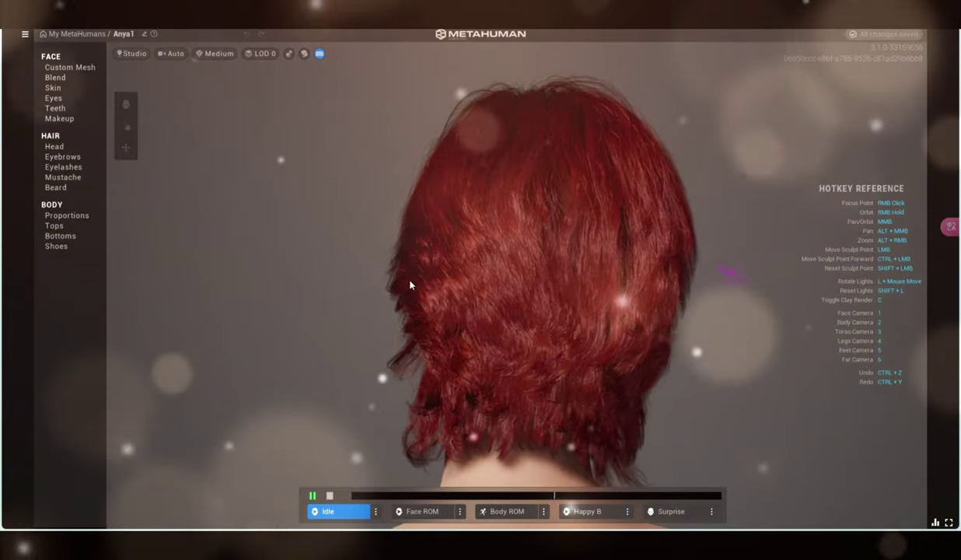
scroll(681, 275, "up", 5)
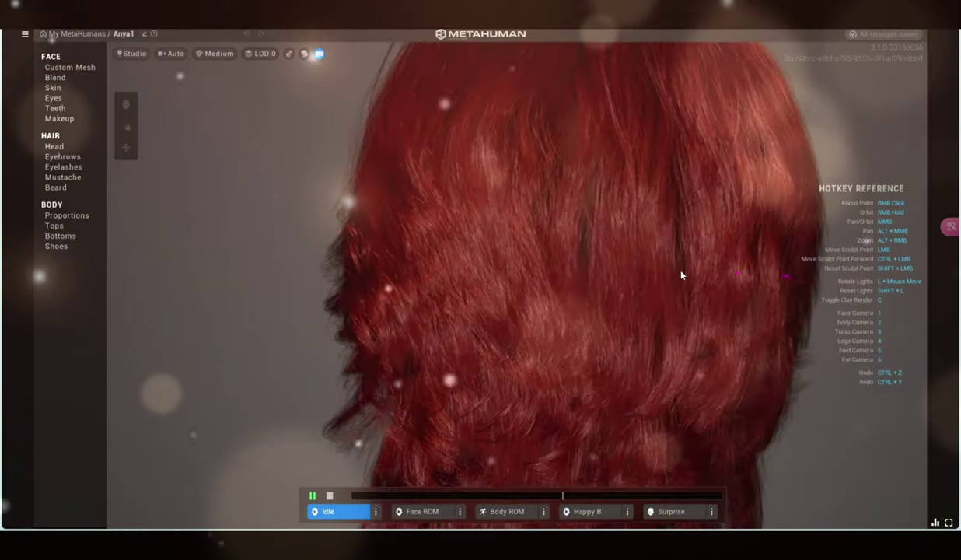
scroll(681, 275, "up", 5)
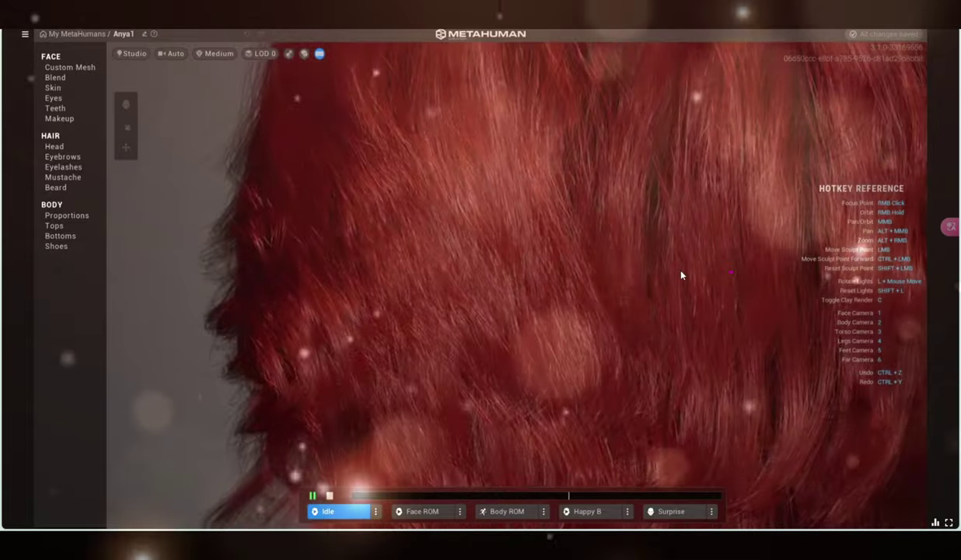
scroll(681, 275, "down", 2)
scroll(681, 275, "down", 3)
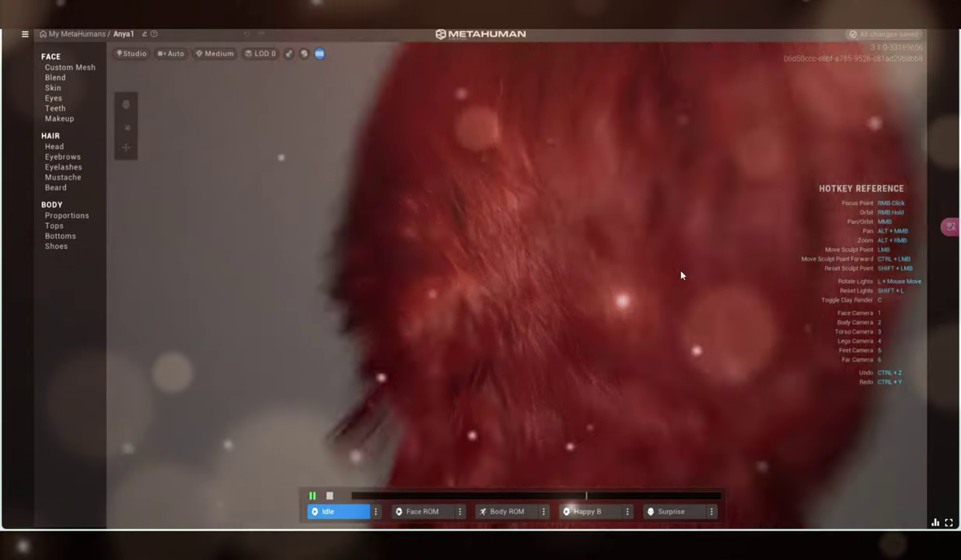
scroll(681, 276, "down", 3)
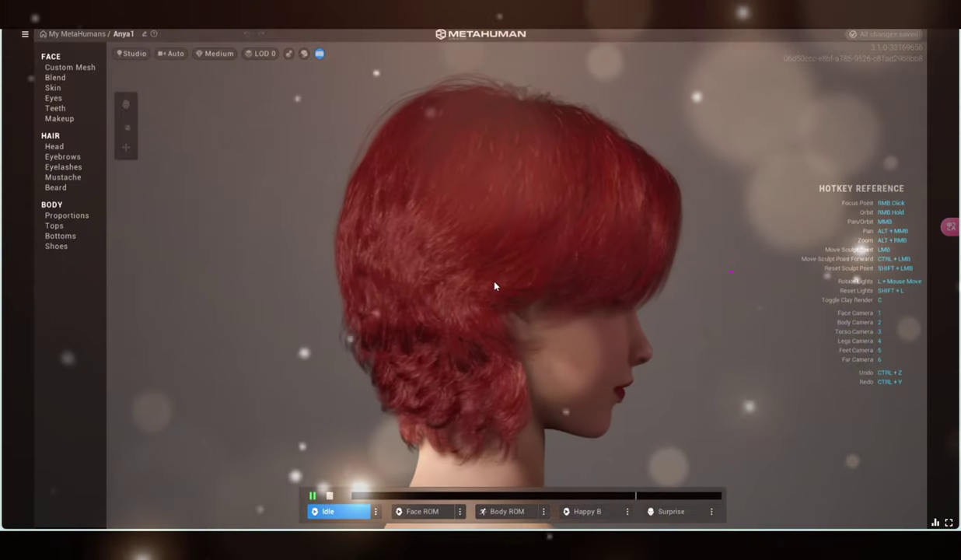
scroll(599, 412, "up", 3)
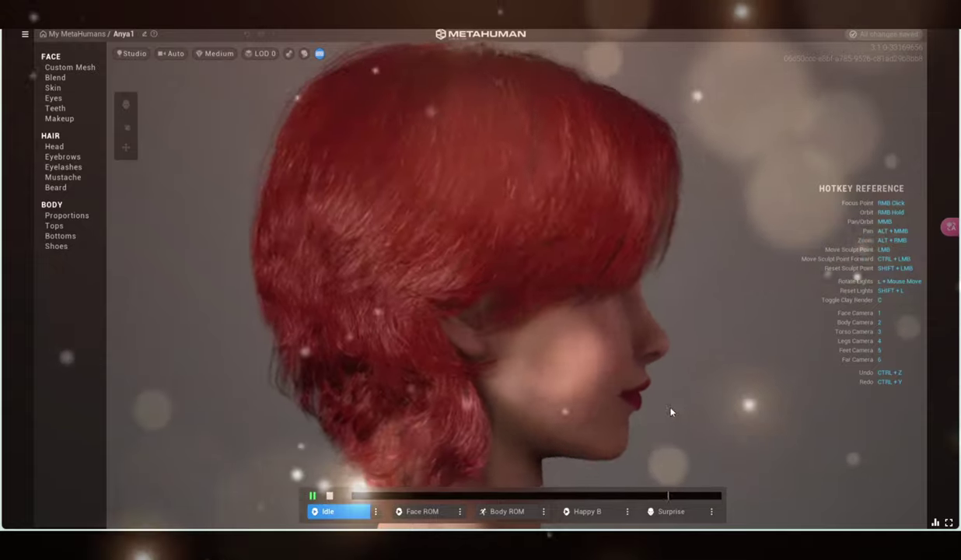
right_click_drag(671, 412, 502, 396)
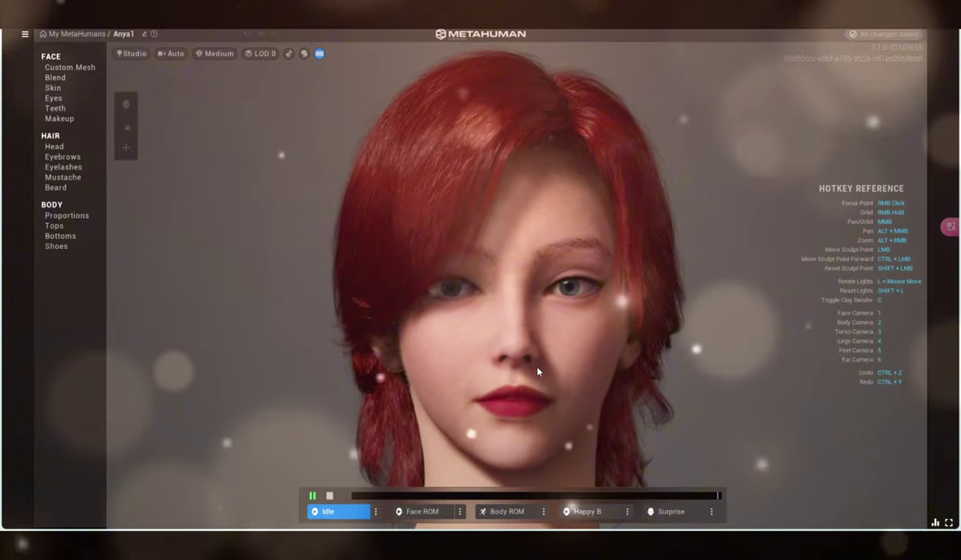
scroll(595, 352, "up", 2)
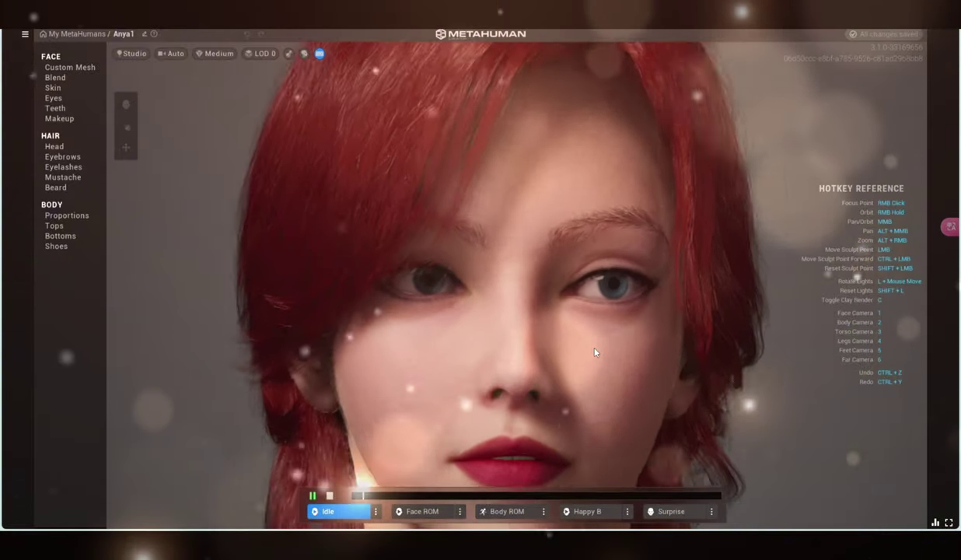
scroll(594, 352, "up", 2)
scroll(595, 352, "up", 2)
scroll(595, 352, "up", 2)
scroll(595, 352, "up", 2)
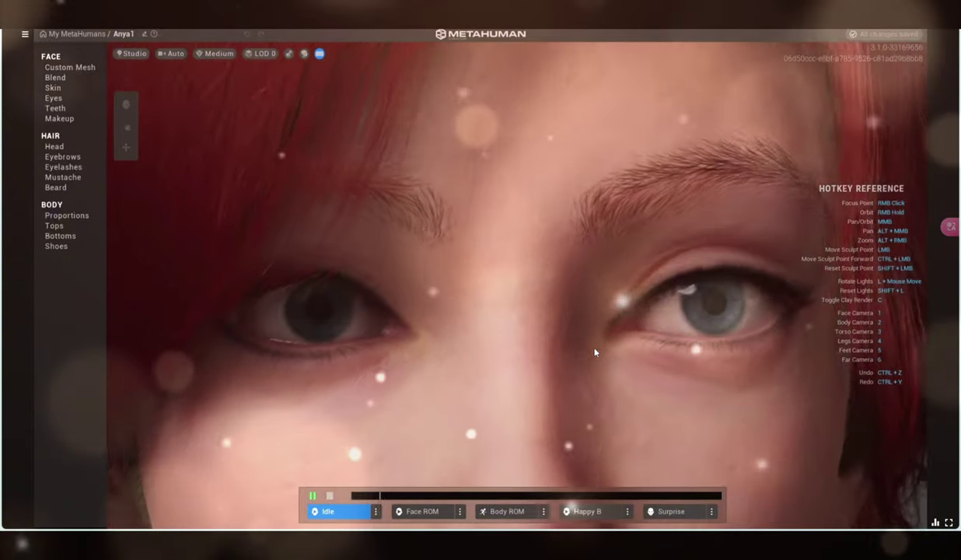
scroll(594, 350, "up", 1)
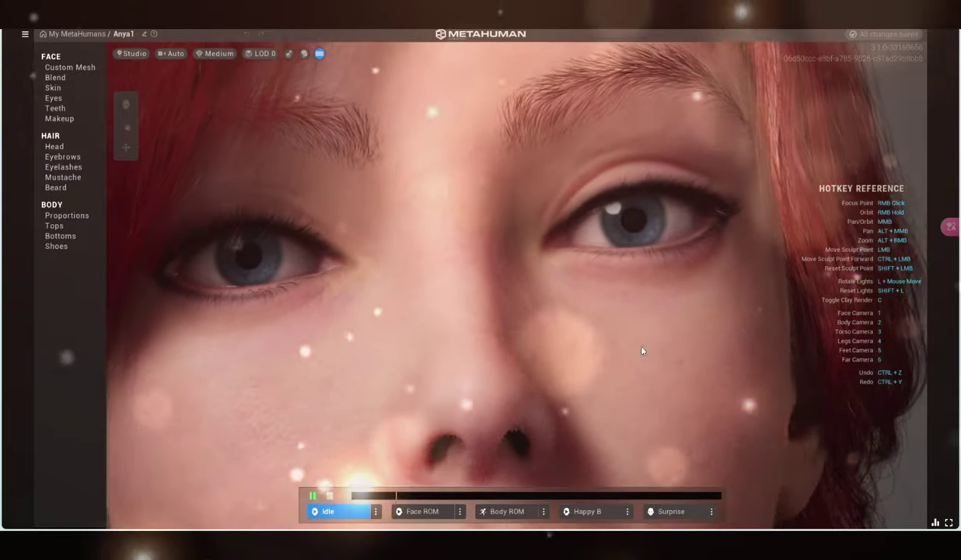